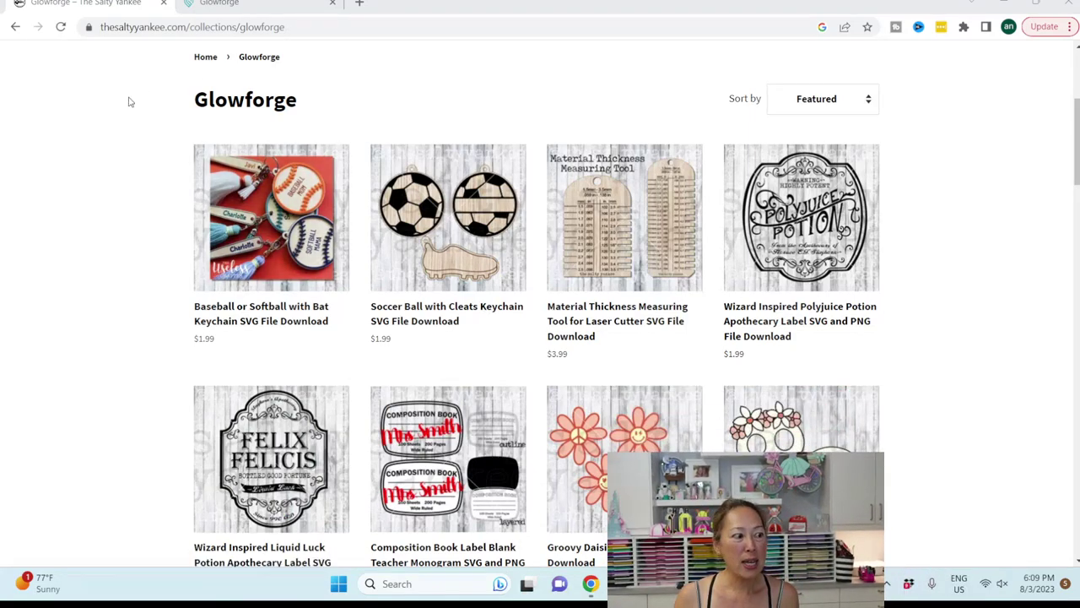
Scroll through the Salty Yankee Glowforge collection, including the $1.99 Baseball or Softball with Bat Keychain SVG.
{"action": "scroll", "coordinate": [181, 138], "scroll_direction": "up", "scroll_amount": 3}
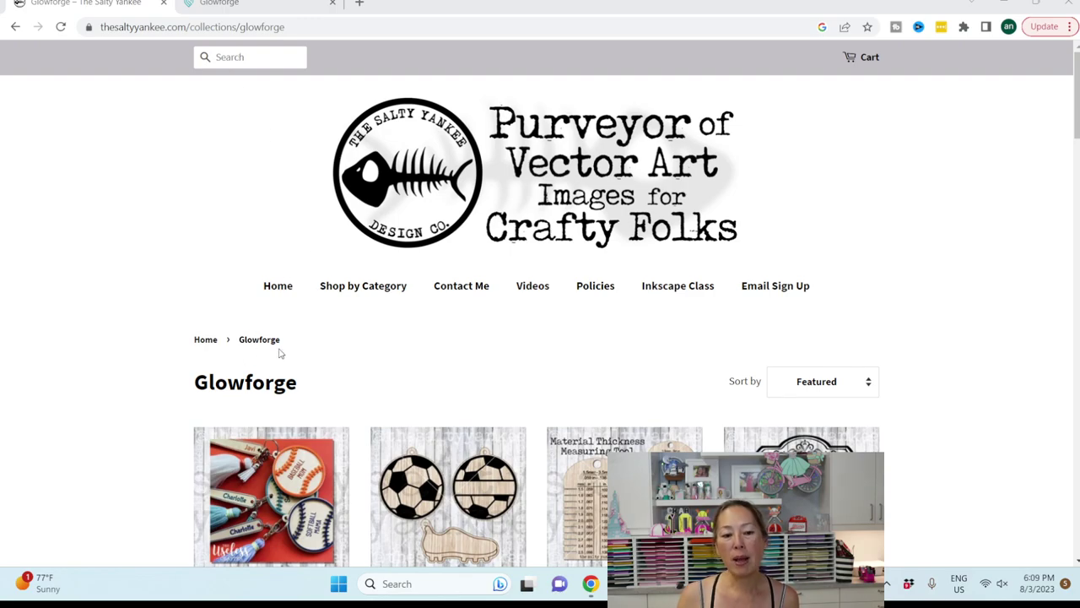
{"action": "scroll", "coordinate": [281, 353], "scroll_direction": "down", "scroll_amount": 2}
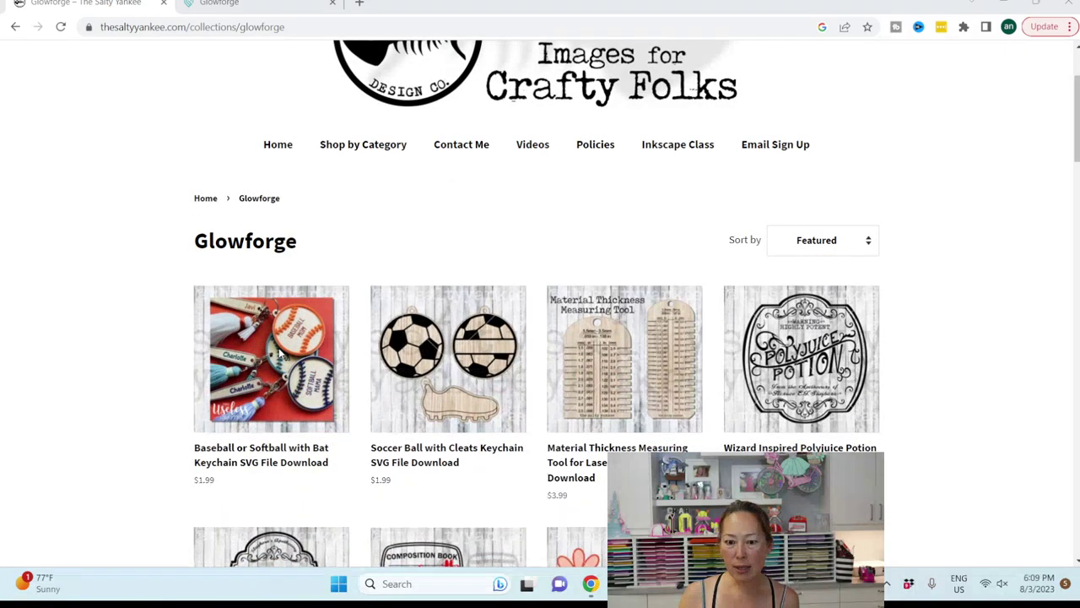
{"action": "scroll", "coordinate": [281, 353], "scroll_direction": "down", "scroll_amount": 1}
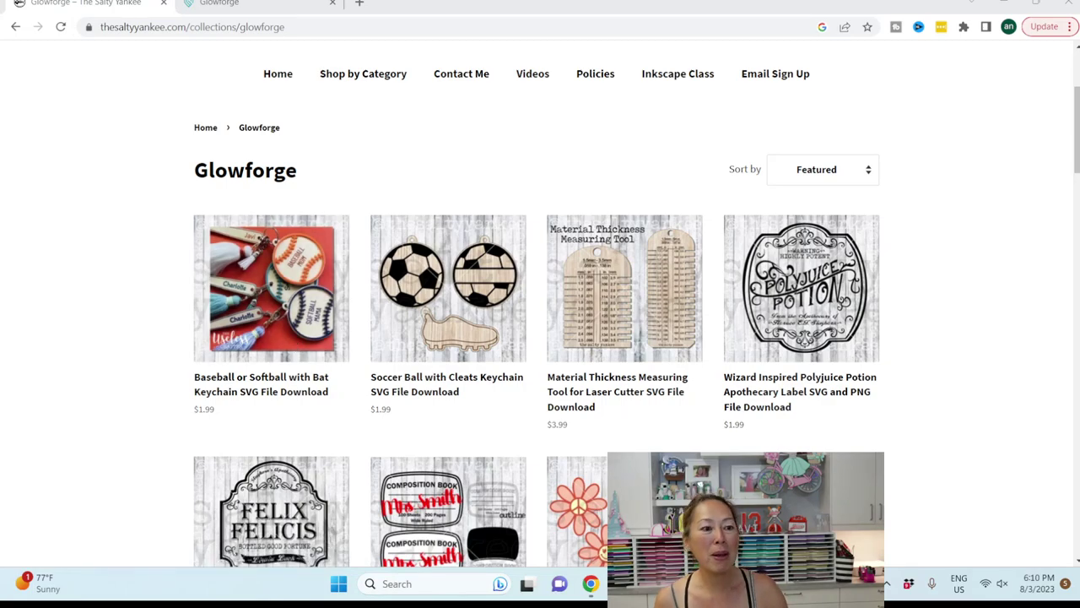
From the Glowforge dashboard, upload SaltyYankee_Glowforge_PencilJig from Downloads as a new design.
{"action": "left_click", "coordinate": [224, 4]}
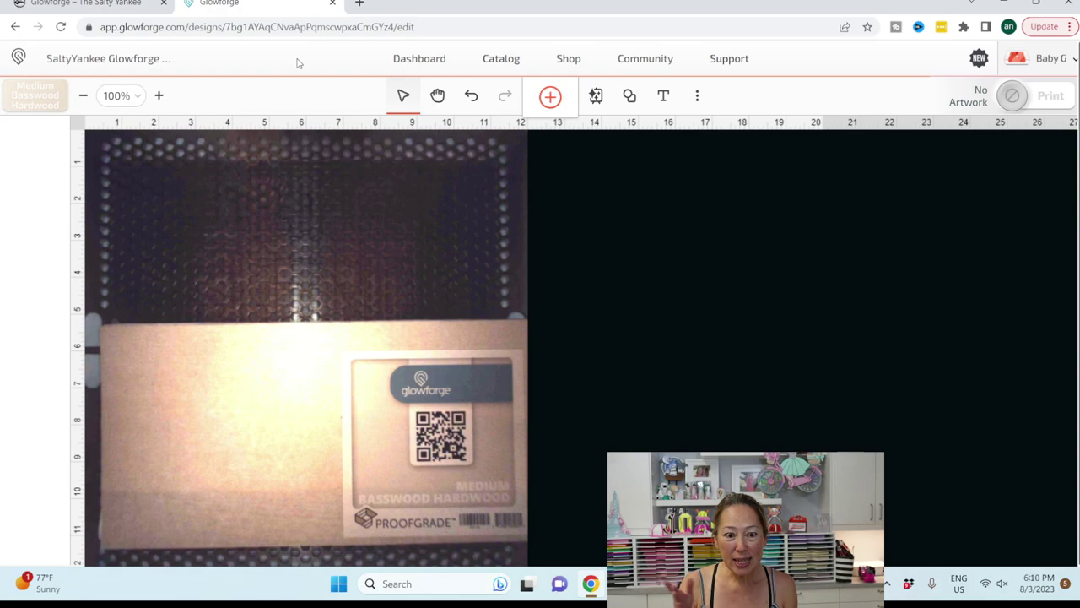
{"action": "left_click", "coordinate": [419, 59]}
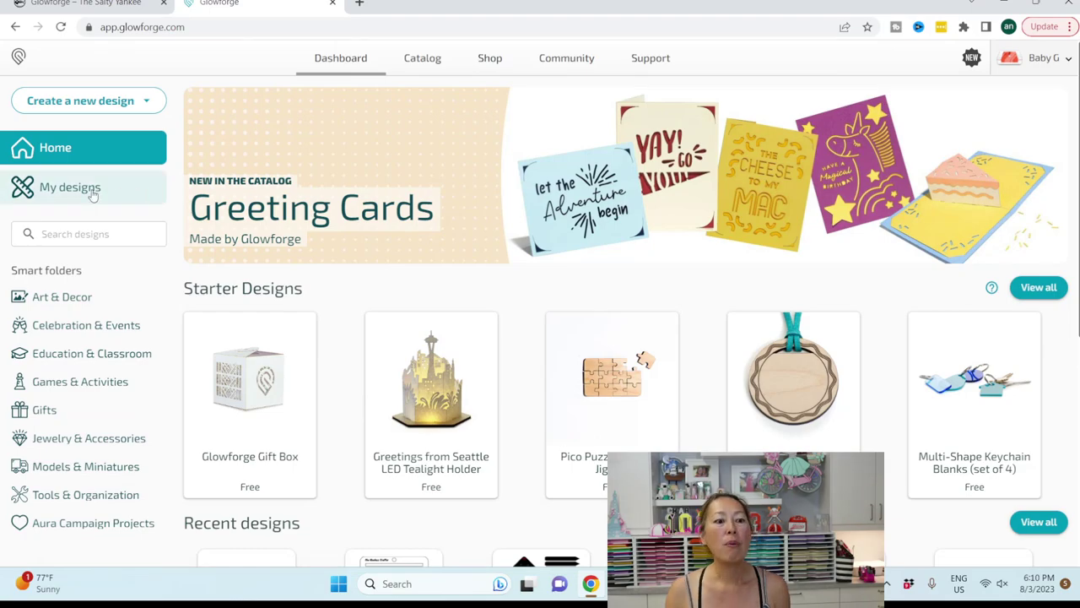
{"action": "left_click", "coordinate": [72, 104]}
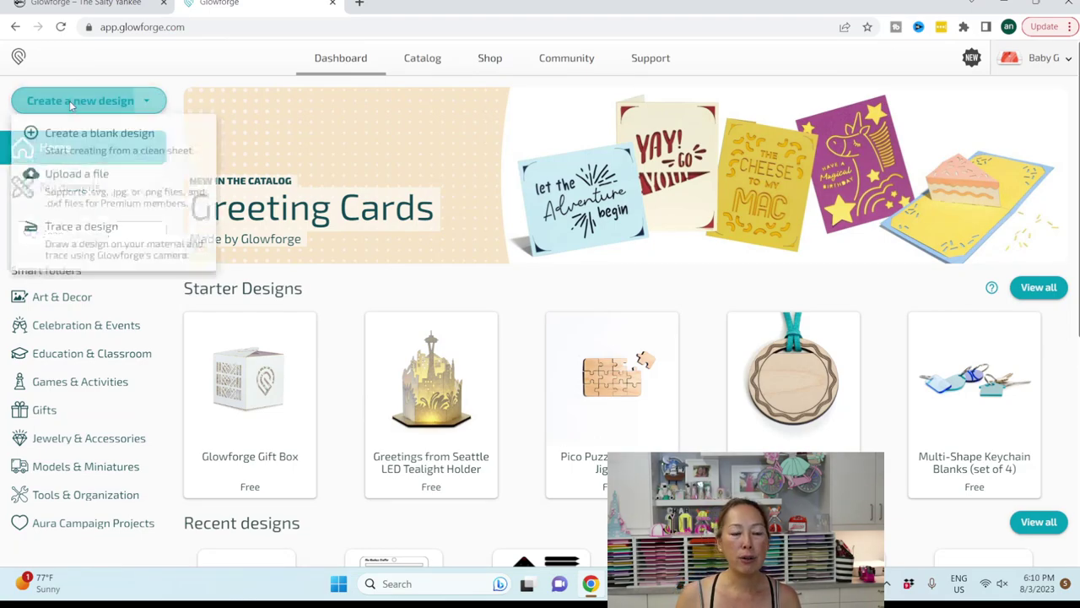
{"action": "left_click", "coordinate": [113, 193]}
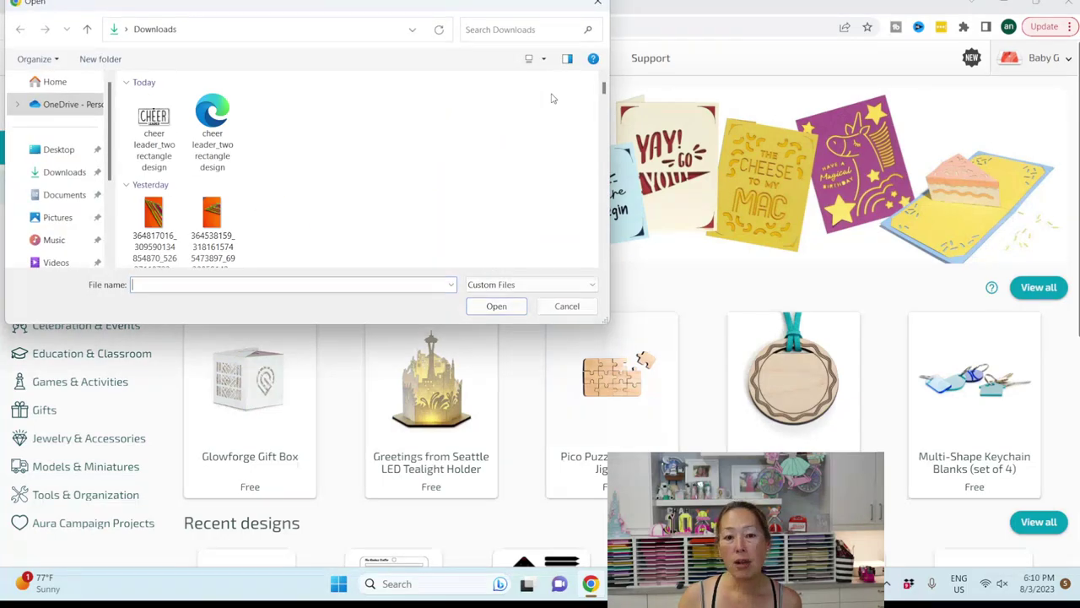
{"action": "scroll", "coordinate": [211, 118], "scroll_direction": "down", "scroll_amount": 2}
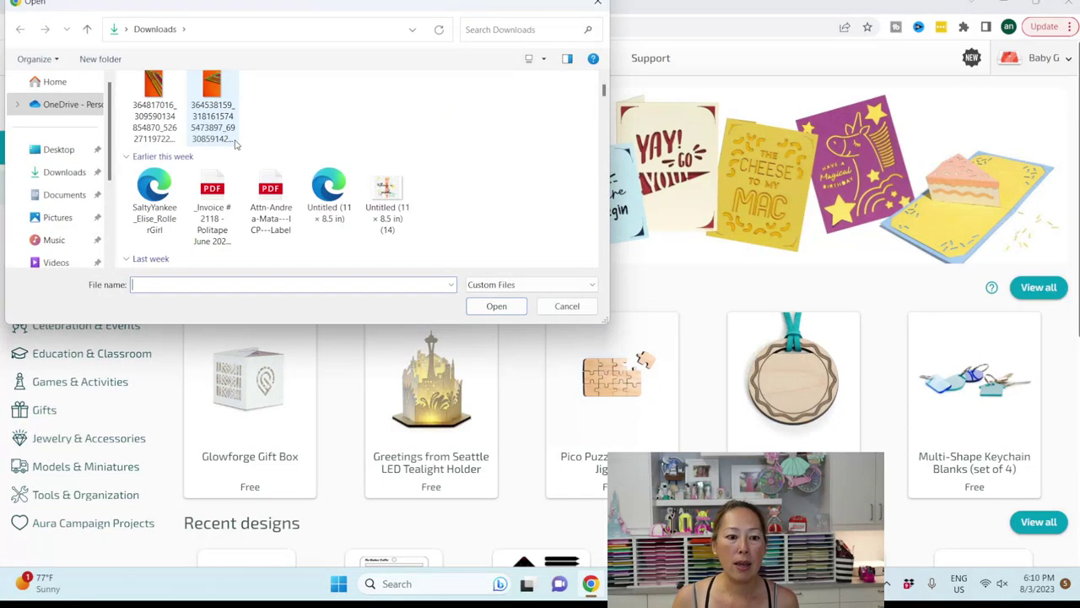
{"action": "scroll", "coordinate": [236, 145], "scroll_direction": "down", "scroll_amount": 2}
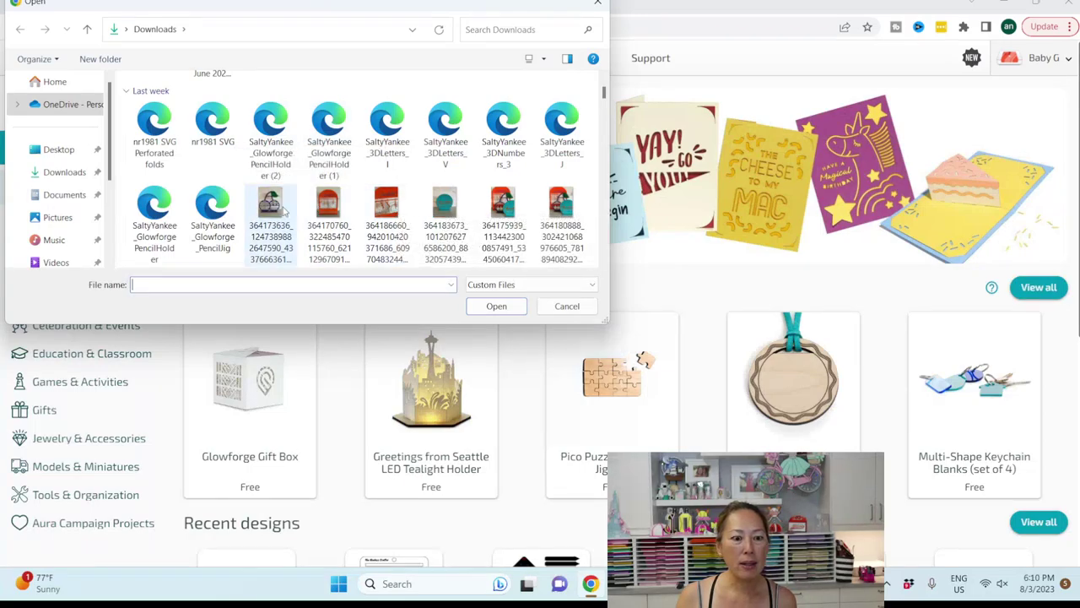
{"action": "scroll", "coordinate": [218, 204], "scroll_direction": "down", "scroll_amount": 1}
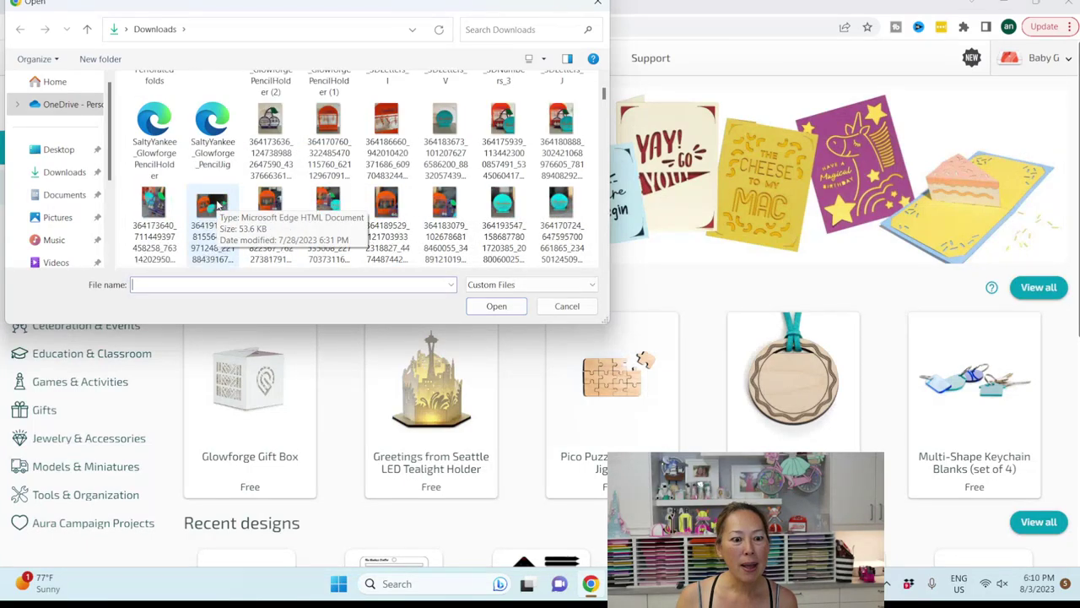
{"action": "double_click", "coordinate": [211, 123]}
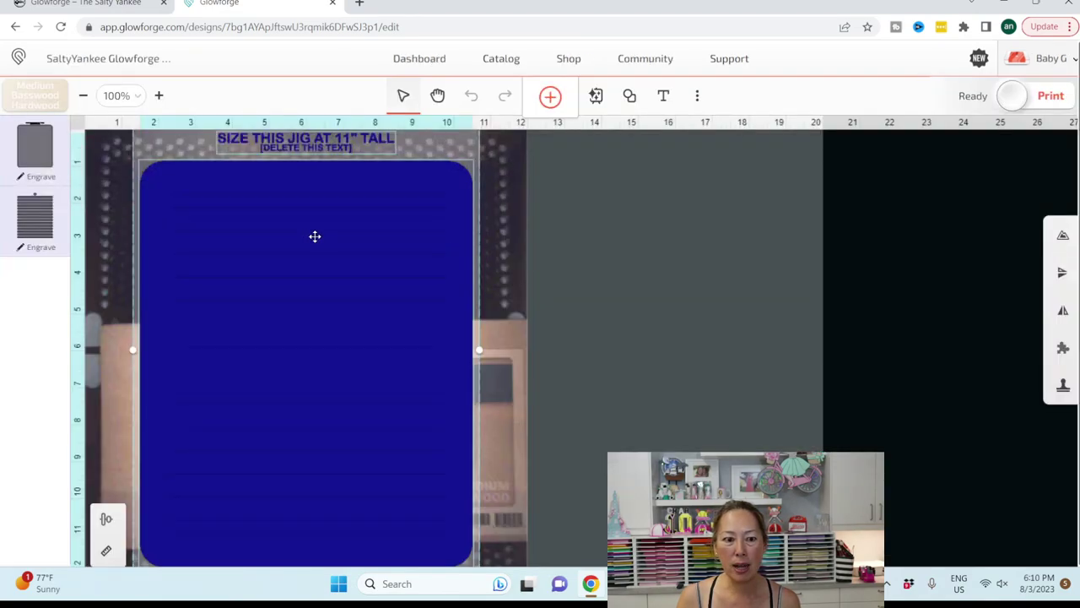
Move the jig artwork off the bed, check the material, then place it back over the Medium Basswood Hardwood.
{"action": "left_click_drag", "start_coordinate": [313, 236], "coordinate": [769, 246]}
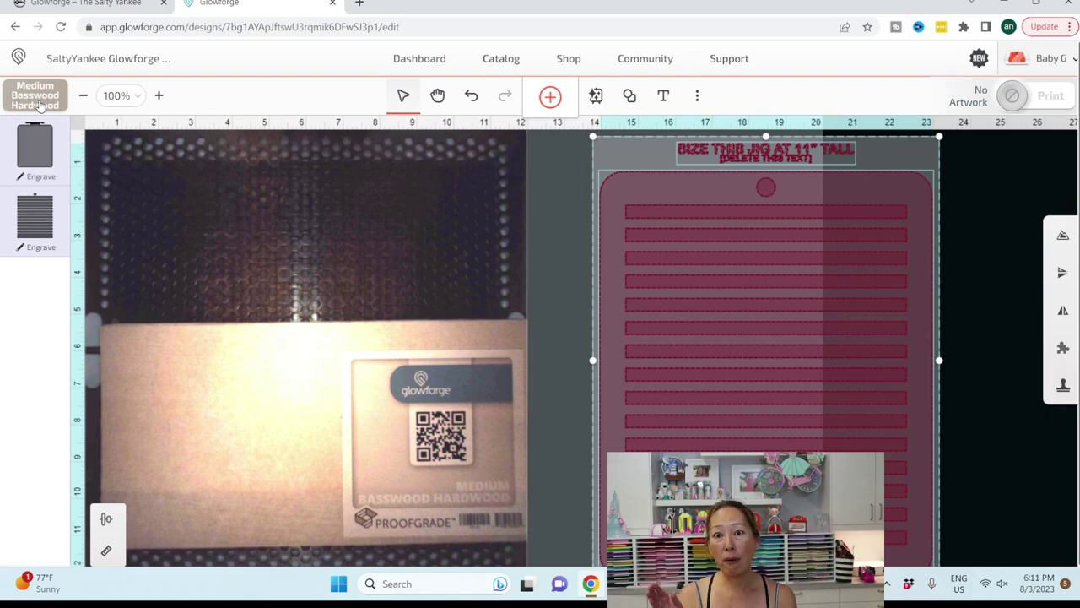
{"action": "left_click", "coordinate": [39, 103]}
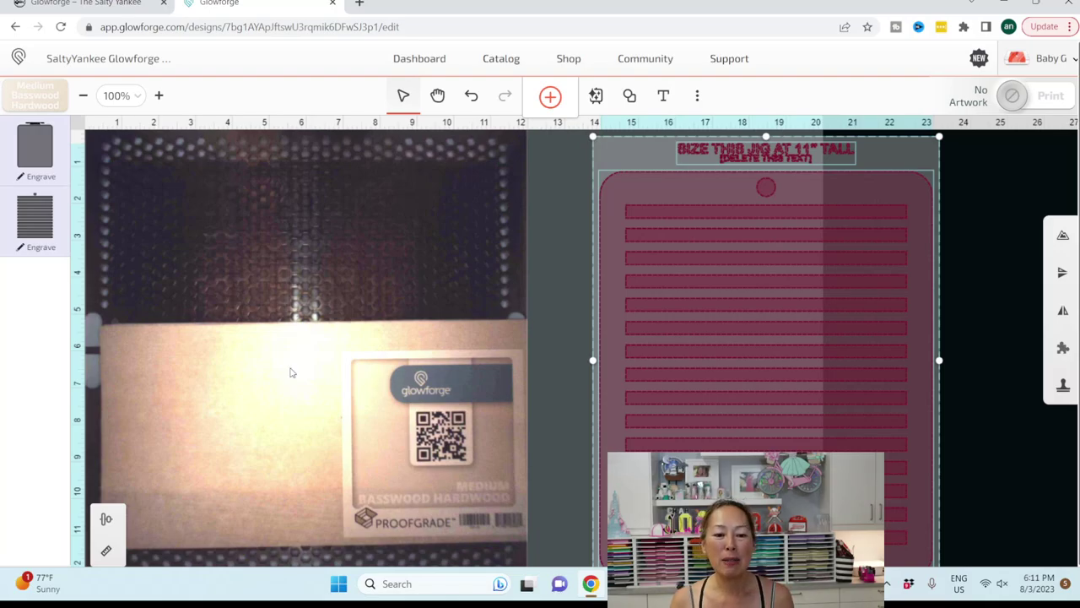
{"action": "left_click_drag", "start_coordinate": [762, 256], "coordinate": [291, 245]}
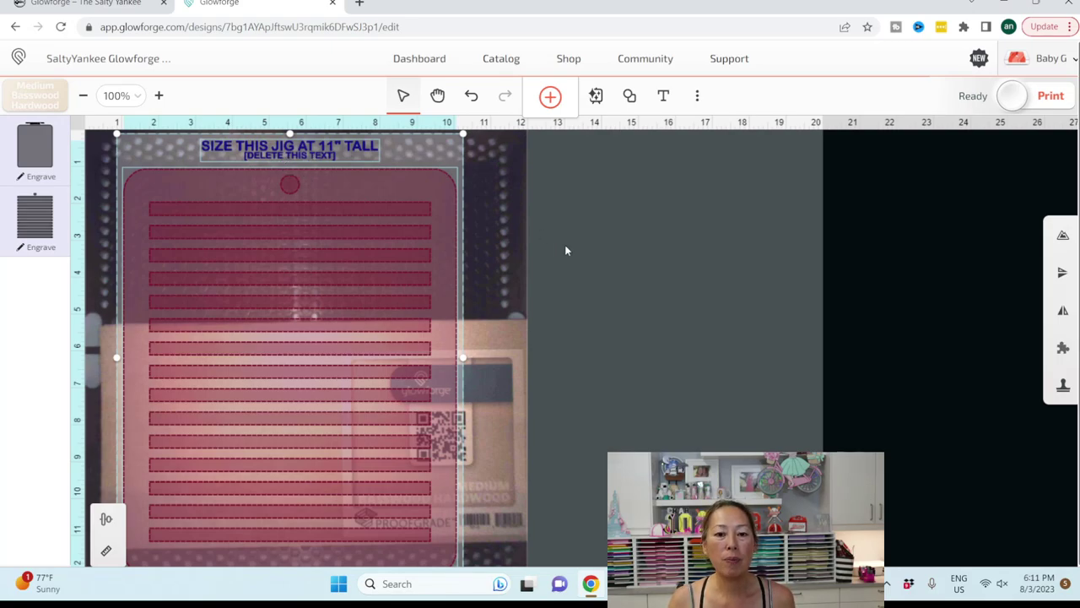
Delete the "SIZE THIS JIG AT 11" TALL" sizing note above the jig.
{"action": "left_click", "coordinate": [351, 148]}
{"action": "left_click", "coordinate": [348, 148]}
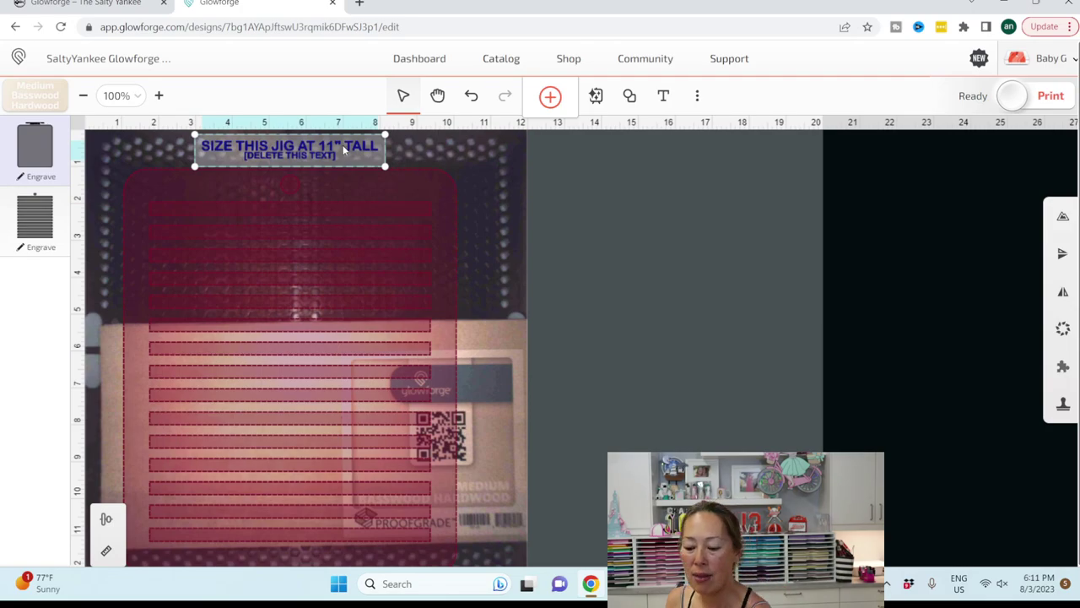
{"action": "key", "text": "Delete"}
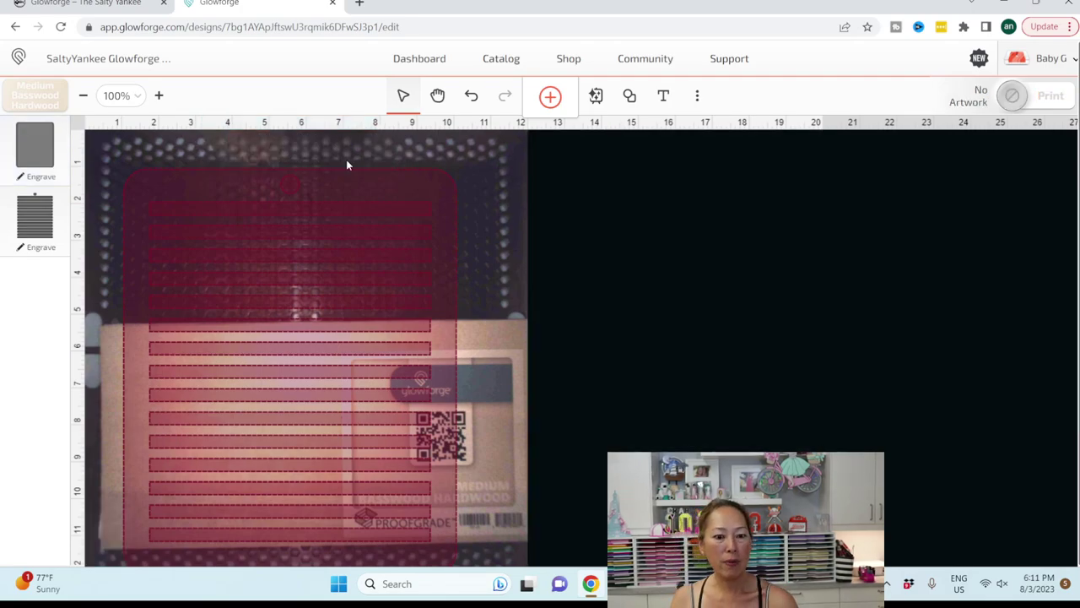
Check the jig measures 9 in by 11 in and nudge it slightly up on the bed.
{"action": "left_click", "coordinate": [370, 201]}
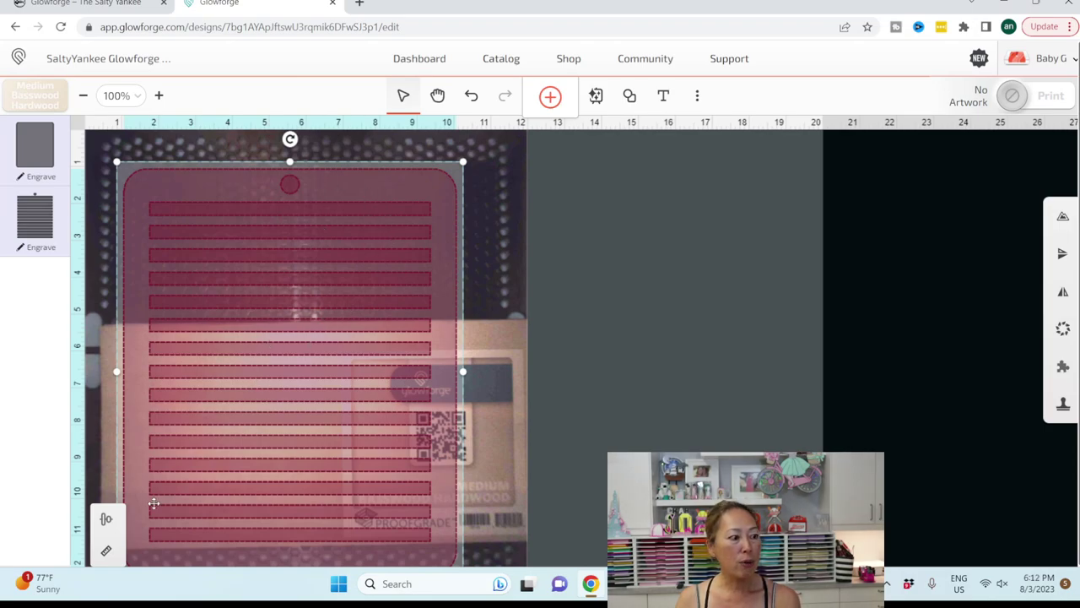
{"action": "left_click", "coordinate": [107, 553]}
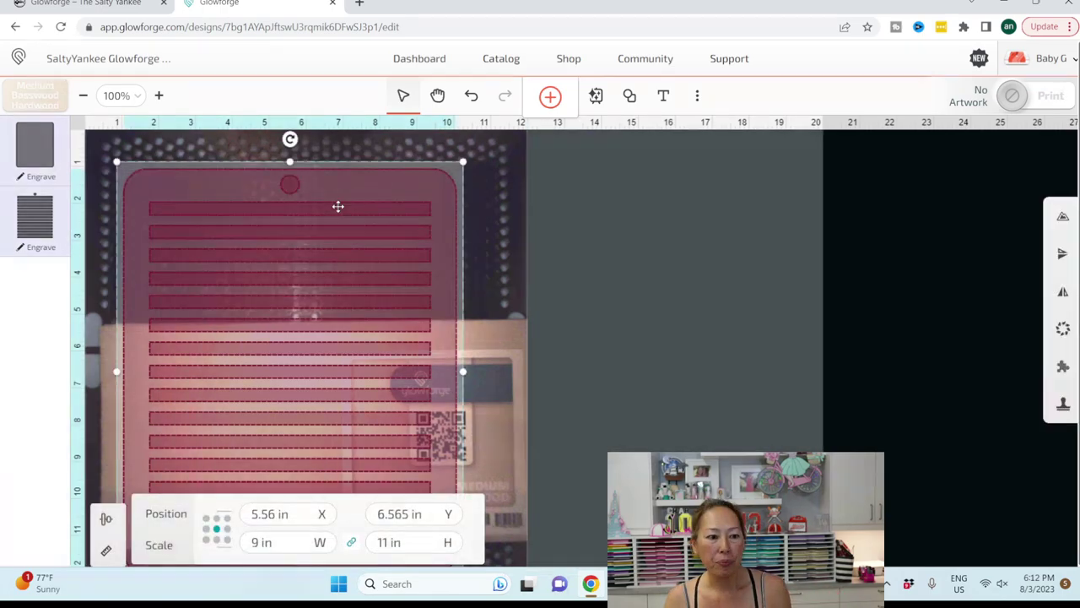
{"action": "left_click_drag", "start_coordinate": [350, 204], "coordinate": [349, 194]}
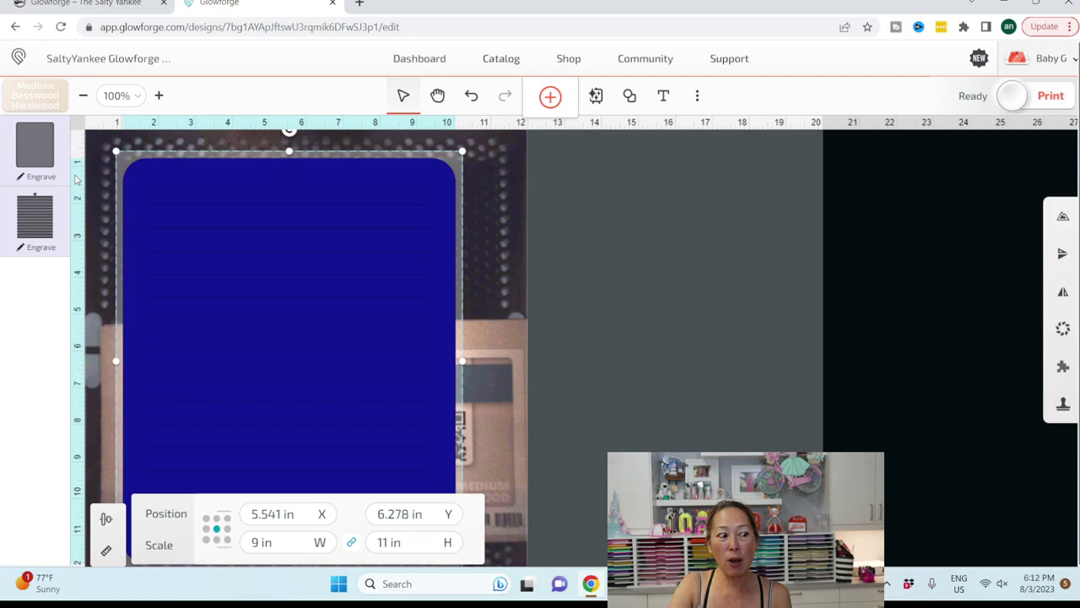
Switch both the outline and slot-row steps from Engrave to Cut, then nudge the jig slightly higher.
{"action": "left_click", "coordinate": [35, 141]}
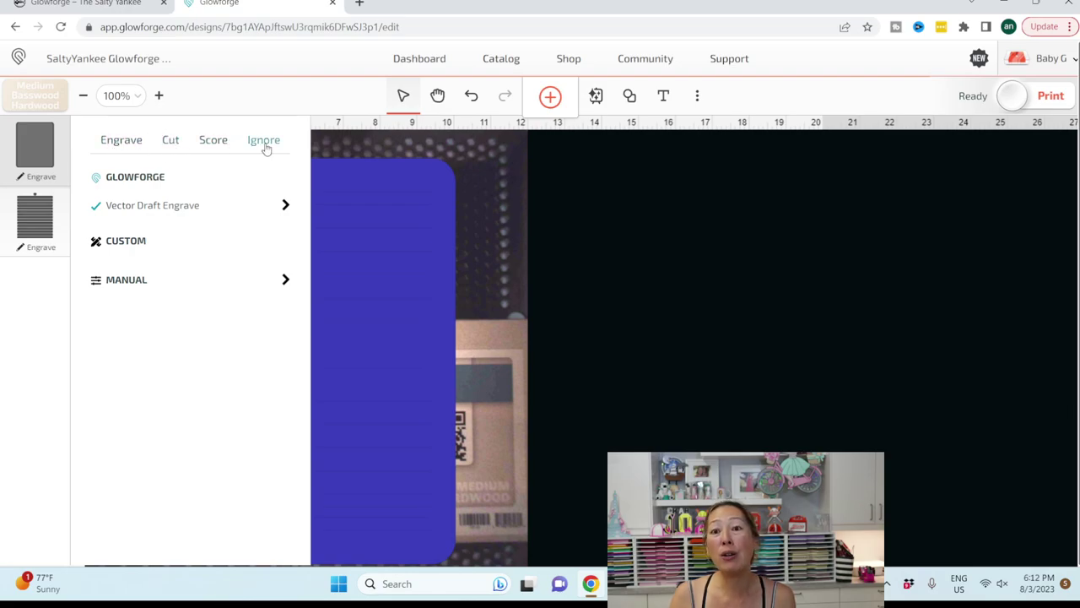
{"action": "left_click", "coordinate": [171, 144]}
{"action": "left_click", "coordinate": [639, 203]}
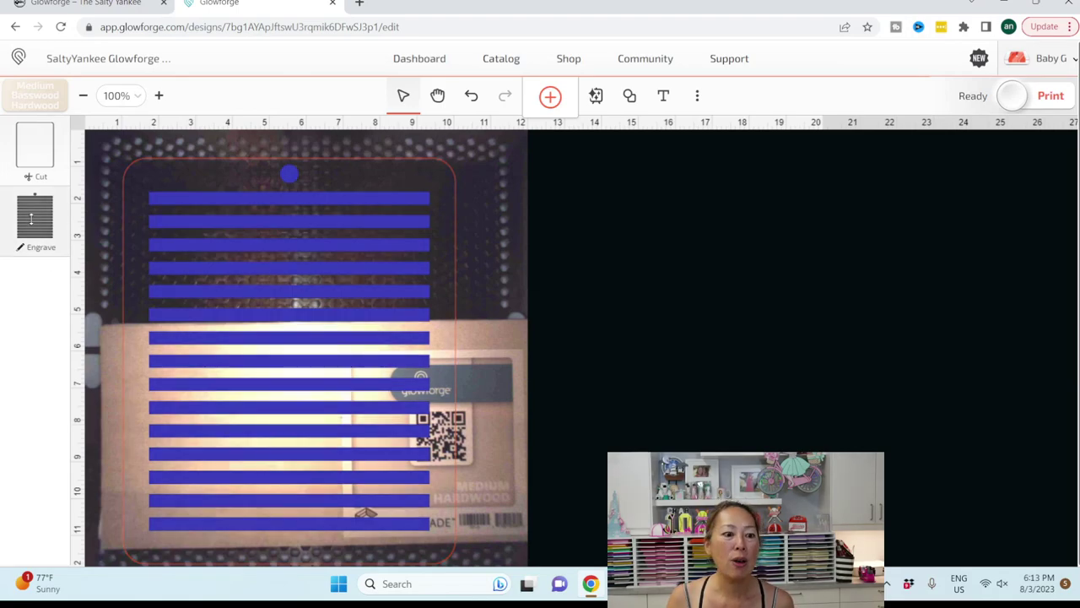
{"action": "left_click", "coordinate": [37, 214]}
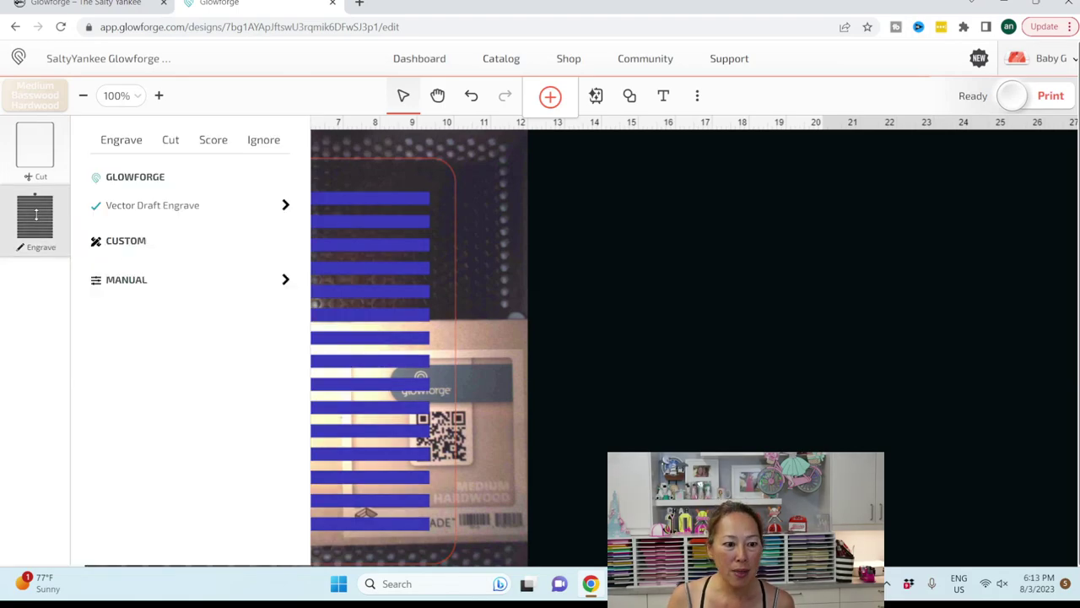
{"action": "left_click", "coordinate": [173, 143]}
{"action": "left_click", "coordinate": [675, 260]}
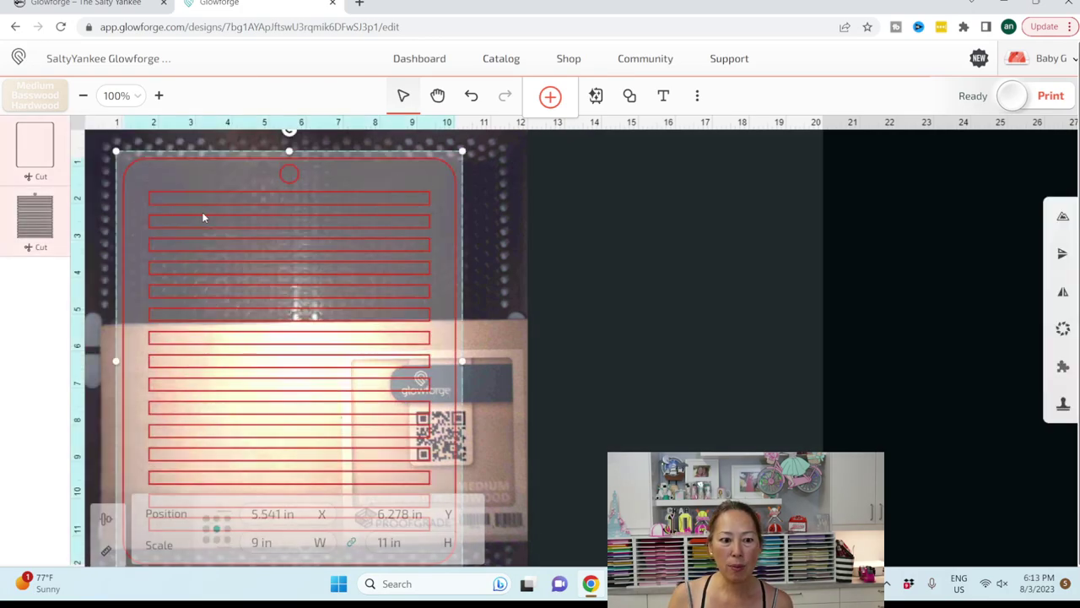
{"action": "left_click_drag", "start_coordinate": [202, 218], "coordinate": [204, 212]}
{"action": "left_click", "coordinate": [577, 244]}
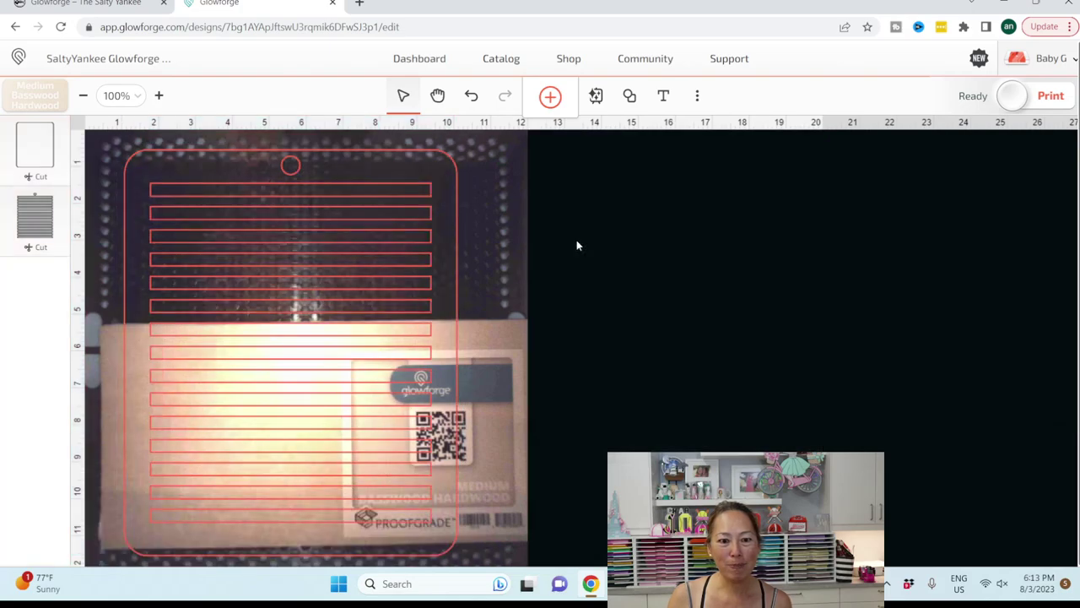
Add a text object reading 'The Useless Crafter'.
{"action": "left_click", "coordinate": [664, 96]}
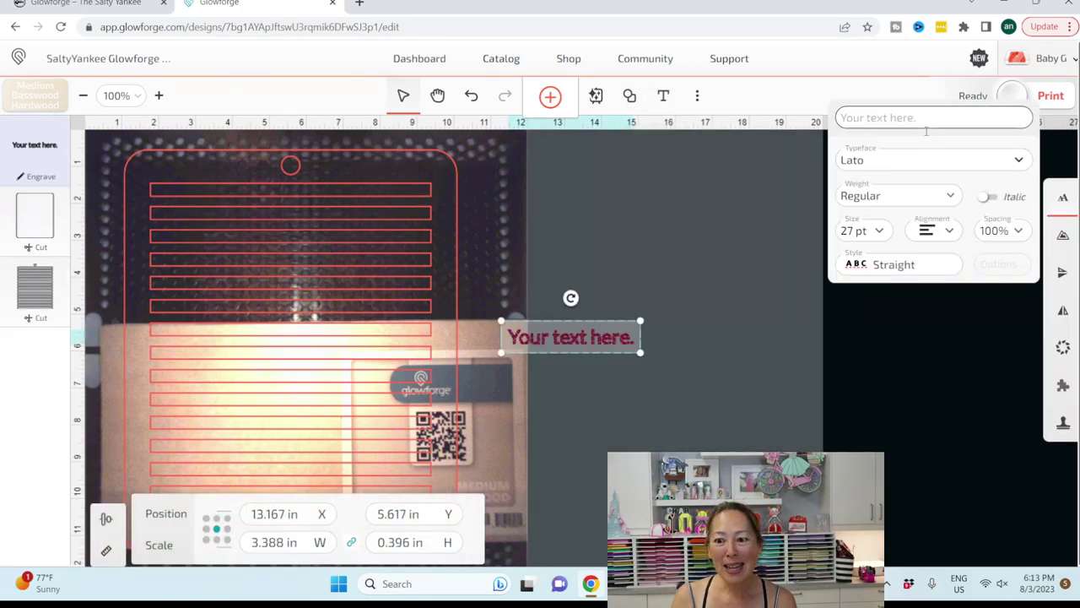
{"action": "left_click", "coordinate": [926, 119]}
{"action": "type", "text": "The "}
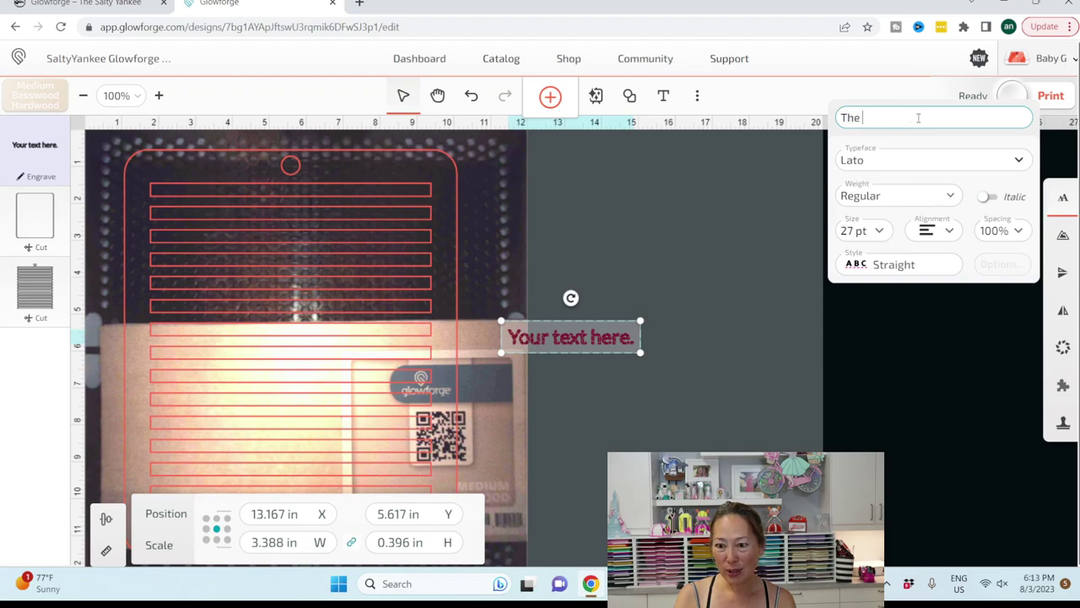
{"action": "type", "text": "Useless Ad"}
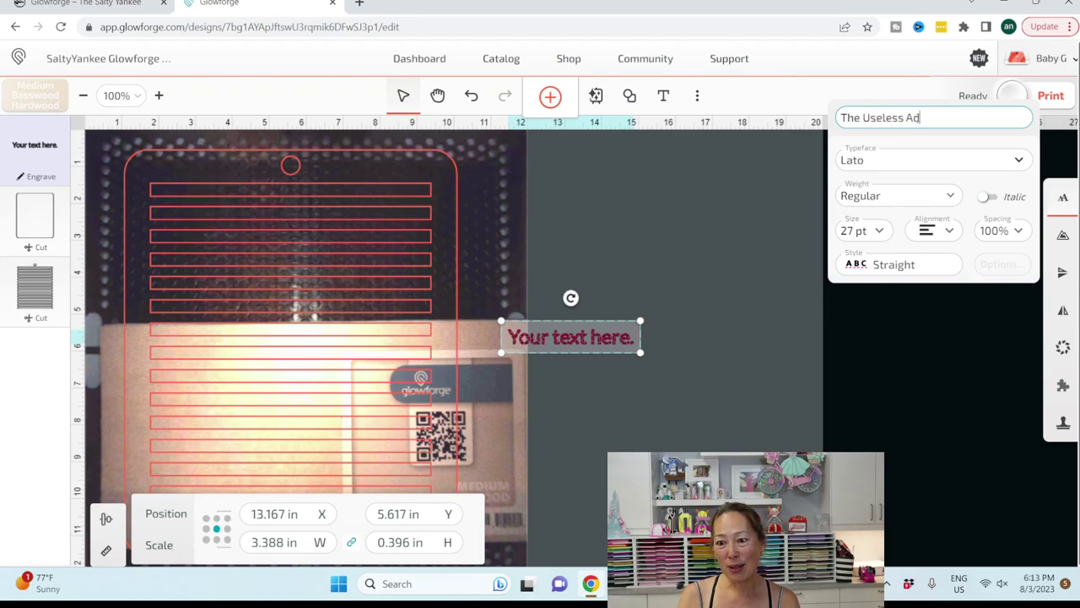
{"action": "key", "text": "BackSpace"}
{"action": "key", "text": "BackSpace"}
{"action": "type", "text": "Crafter"}
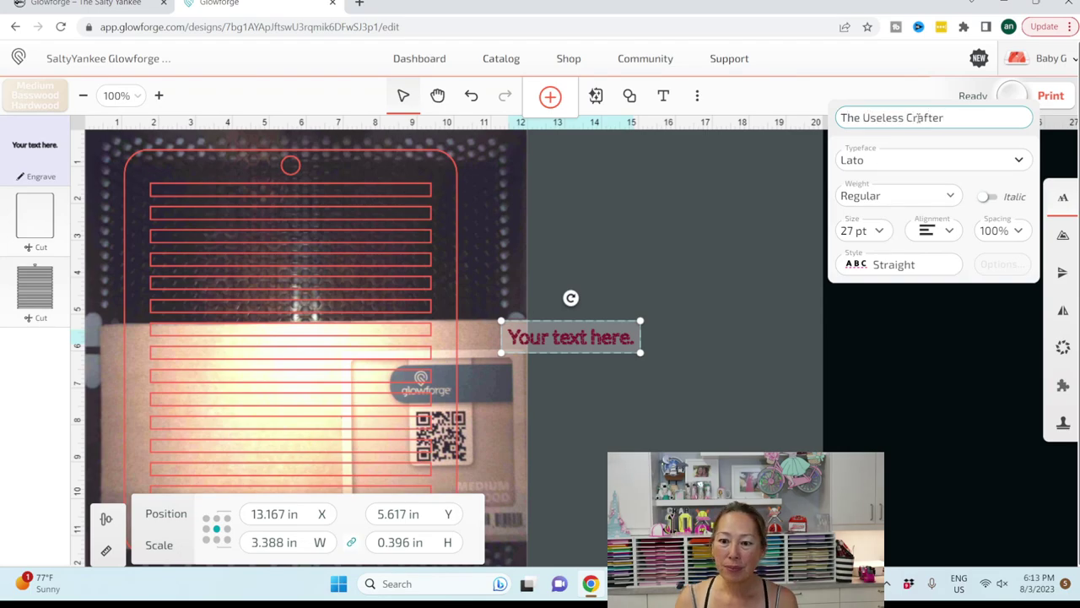
Set the text to Lato Regular at 8 pt and park it off the bed to the right.
{"action": "left_click", "coordinate": [930, 162]}
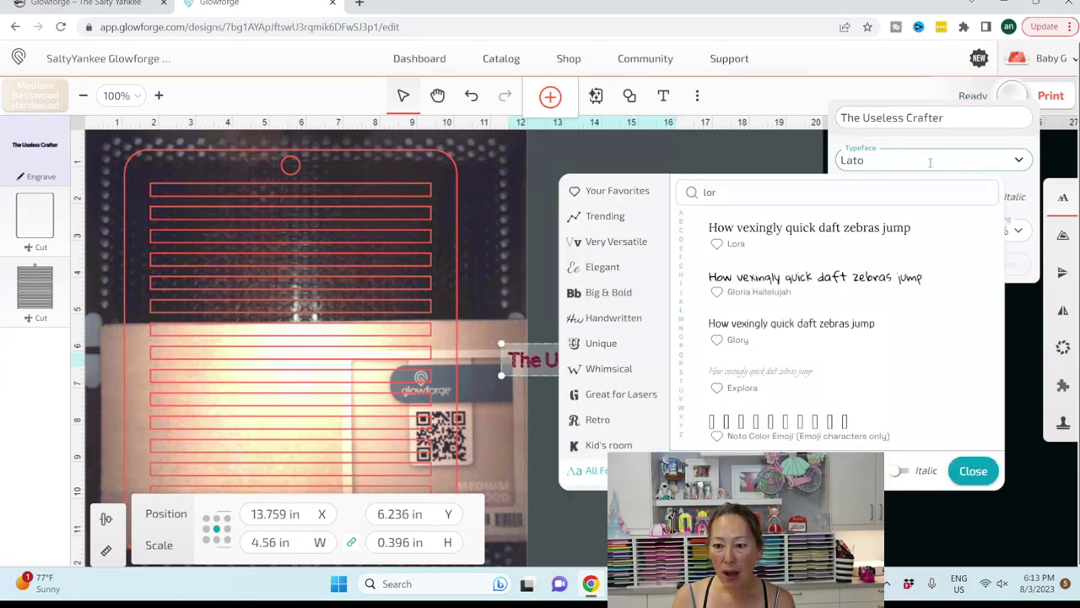
{"action": "left_click", "coordinate": [1035, 189]}
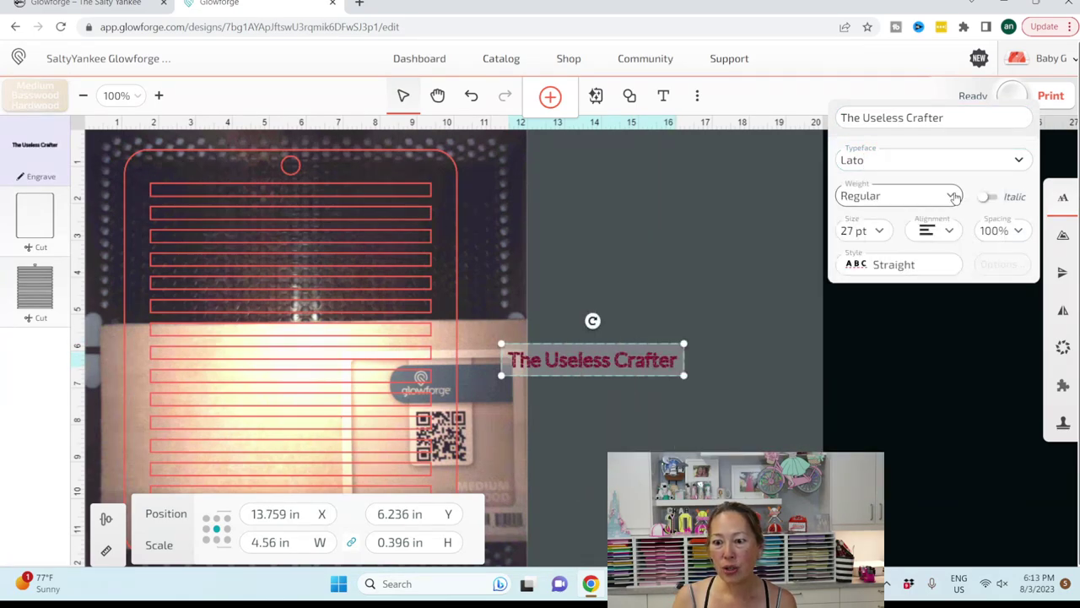
{"action": "left_click", "coordinate": [952, 196]}
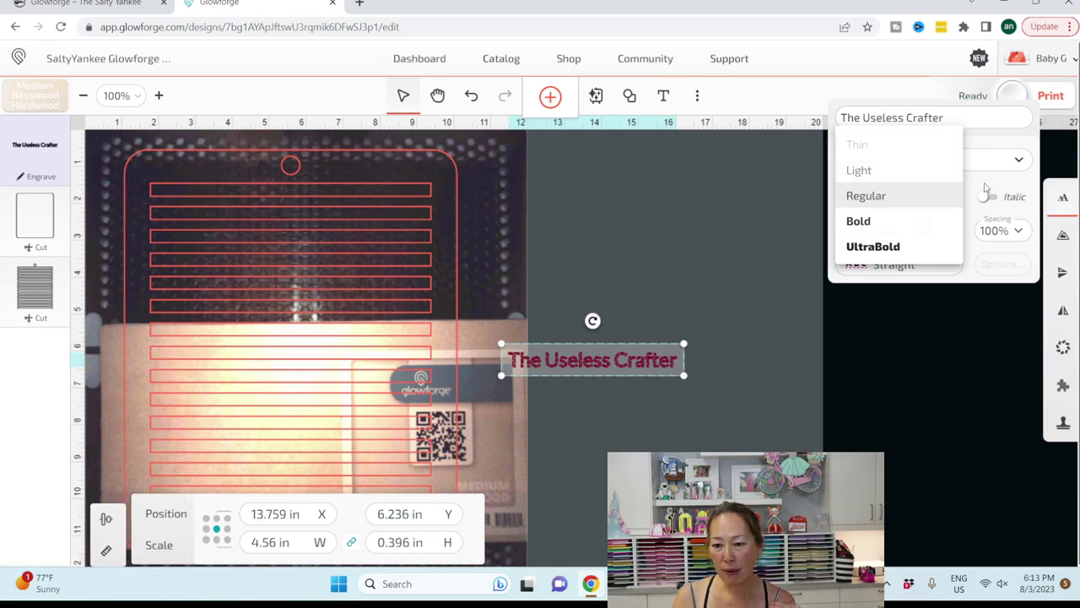
{"action": "left_click", "coordinate": [988, 191]}
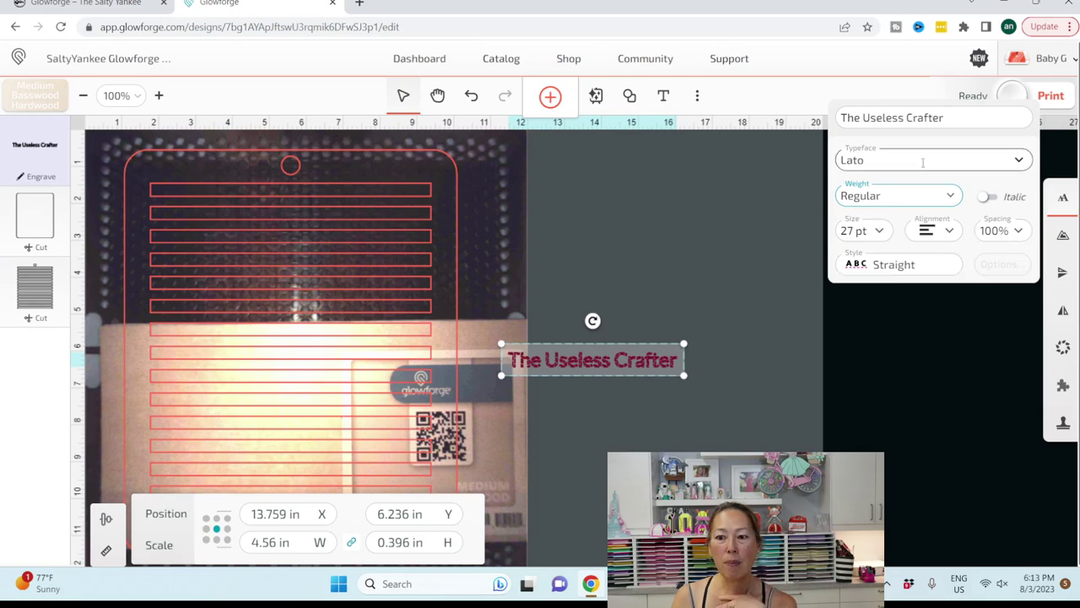
{"action": "left_click", "coordinate": [882, 231]}
{"action": "left_click", "coordinate": [875, 235]}
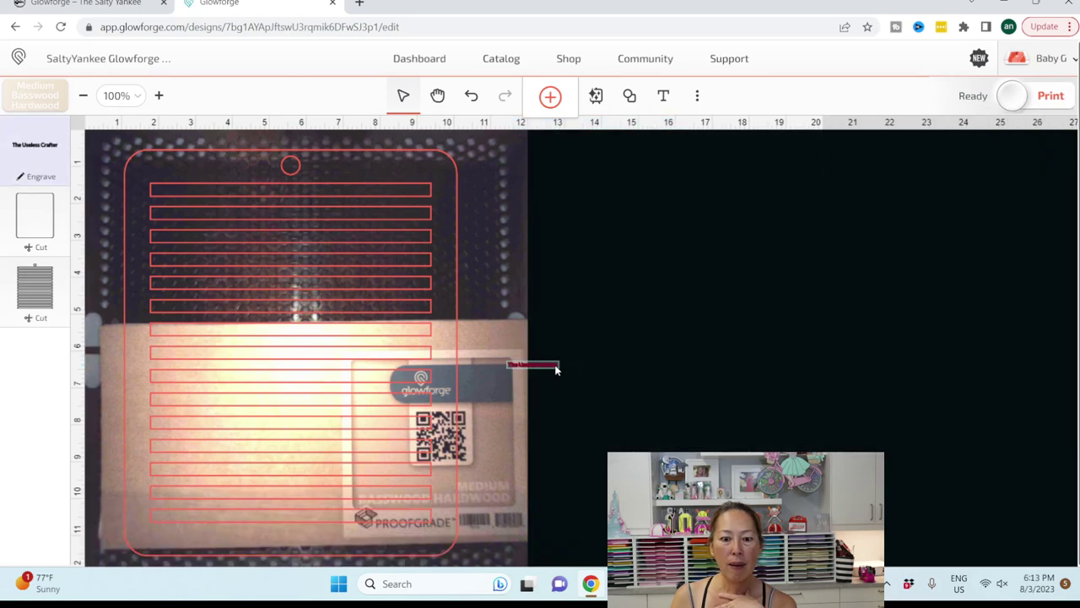
{"action": "left_click_drag", "start_coordinate": [540, 356], "coordinate": [214, 212]}
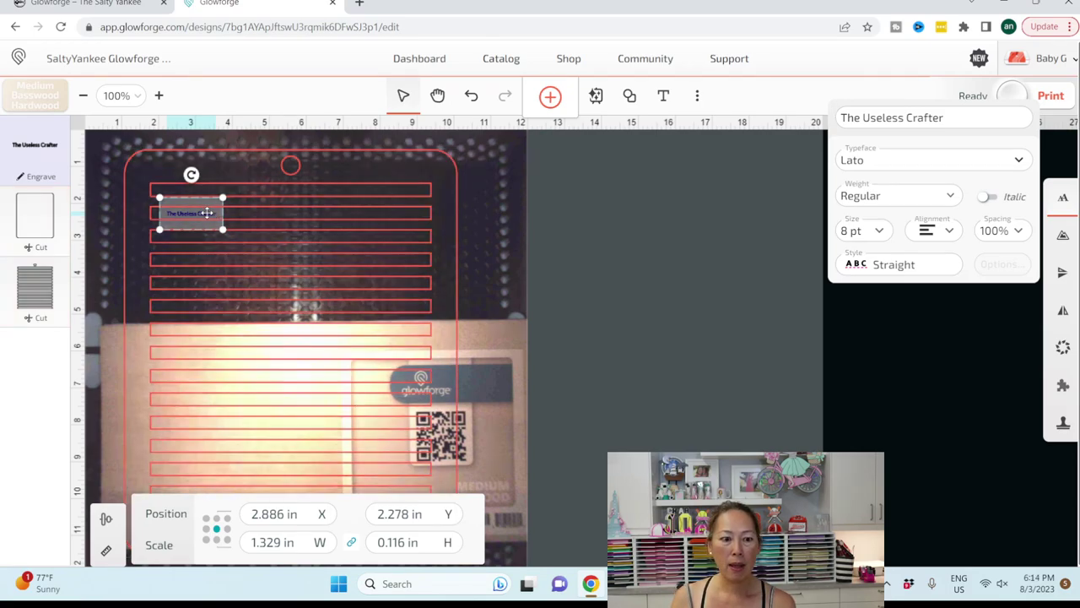
{"action": "left_click_drag", "start_coordinate": [211, 216], "coordinate": [684, 249]}
Send the design to print, wait for the 1:01 estimate, then select the tag design.
{"action": "left_click", "coordinate": [764, 368]}
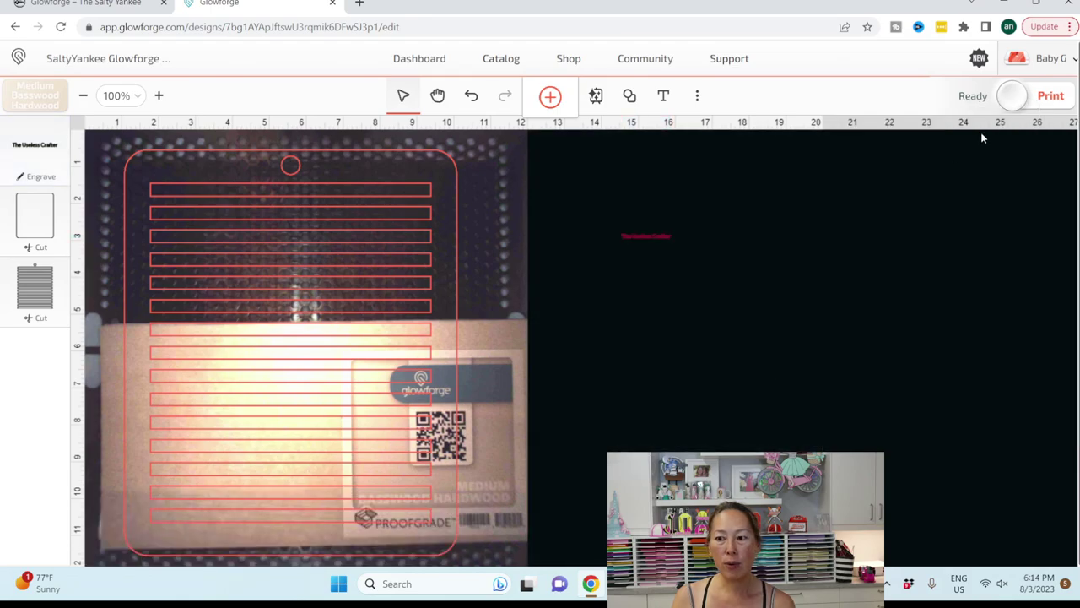
{"action": "left_click", "coordinate": [1050, 95]}
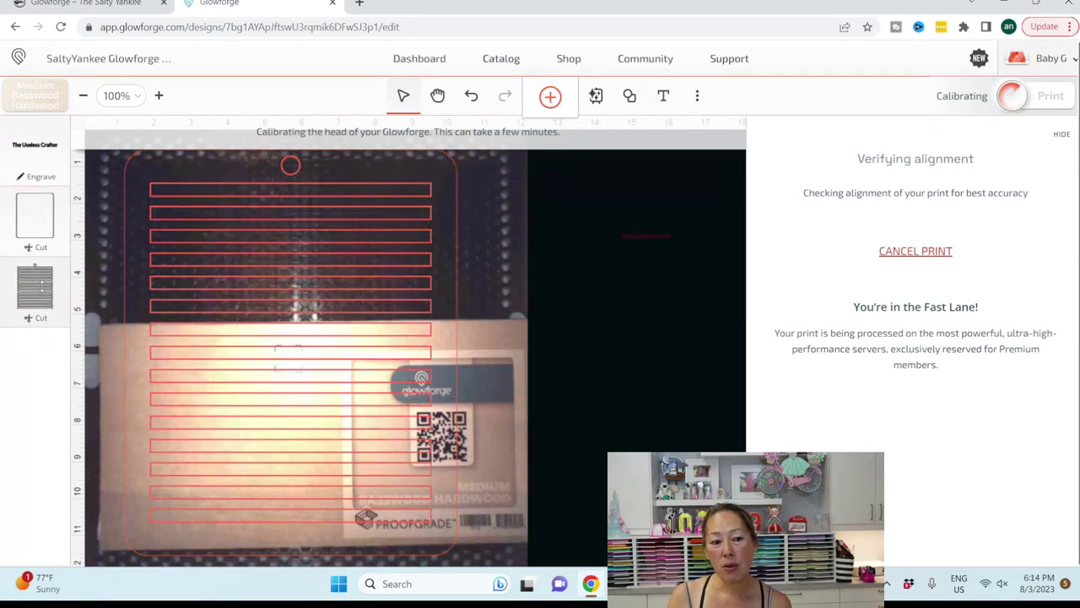
{"action": "left_click", "coordinate": [319, 240]}
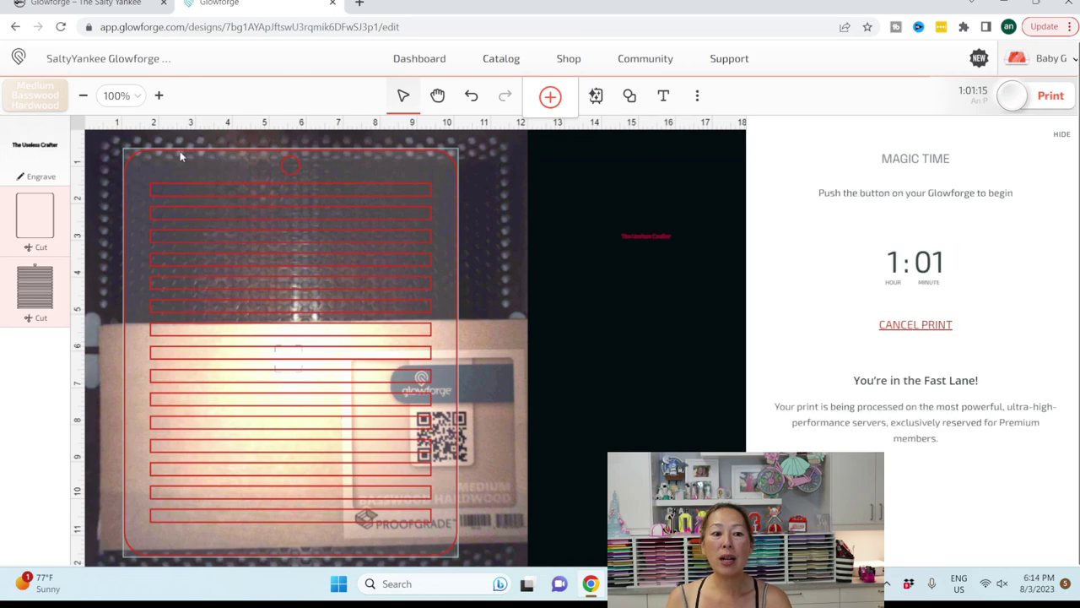
{"action": "left_click", "coordinate": [485, 373]}
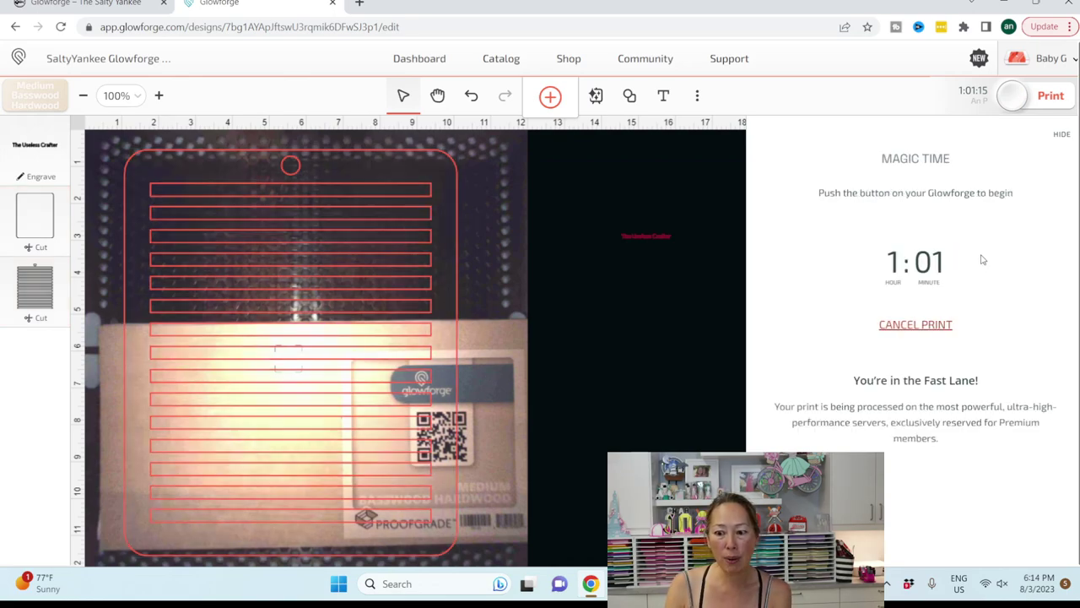
{"action": "left_click", "coordinate": [444, 242]}
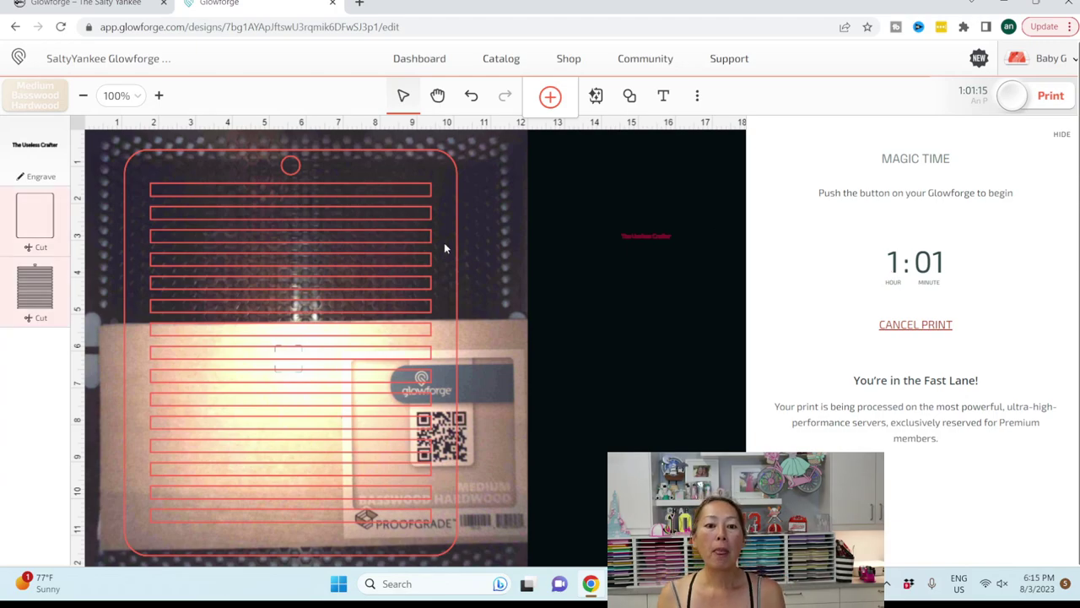
{"action": "left_click", "coordinate": [460, 251]}
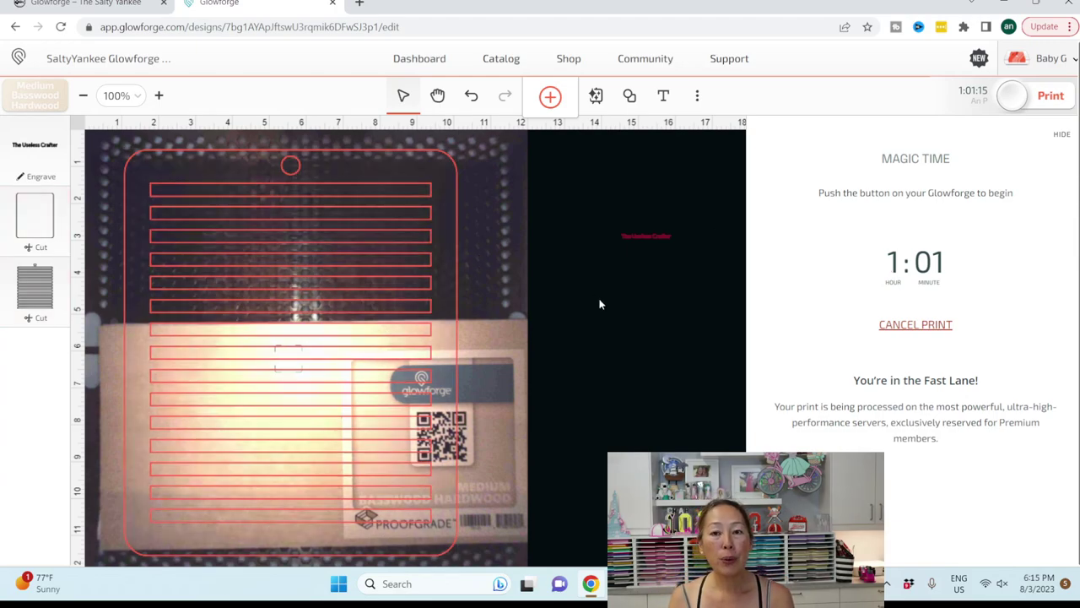
{"action": "left_click", "coordinate": [344, 278]}
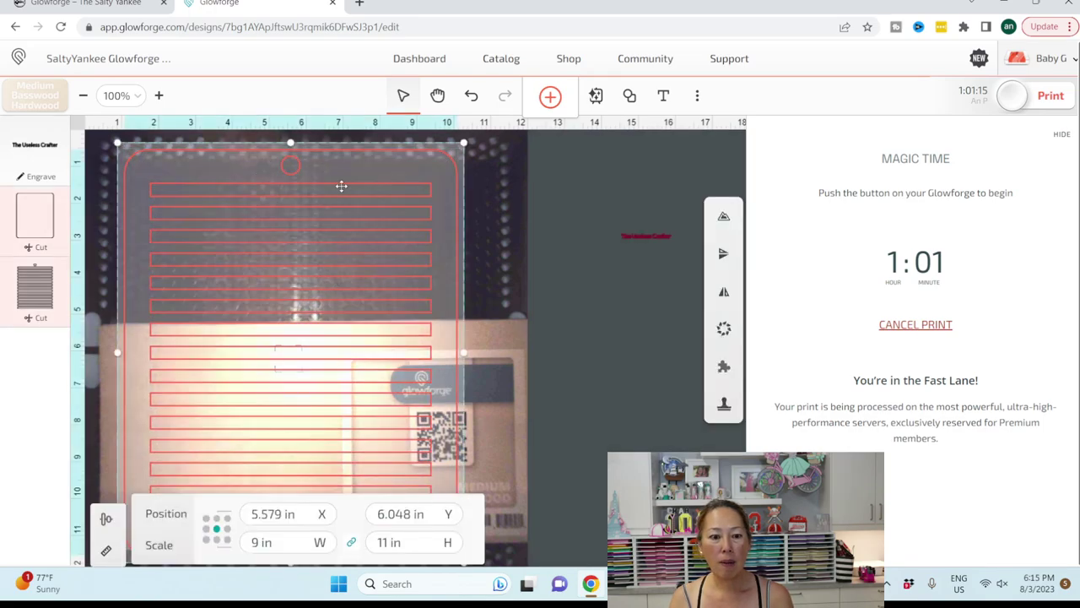
Nudge the tag design and ungroup it into separate pieces.
{"action": "left_click_drag", "start_coordinate": [340, 183], "coordinate": [212, 201]}
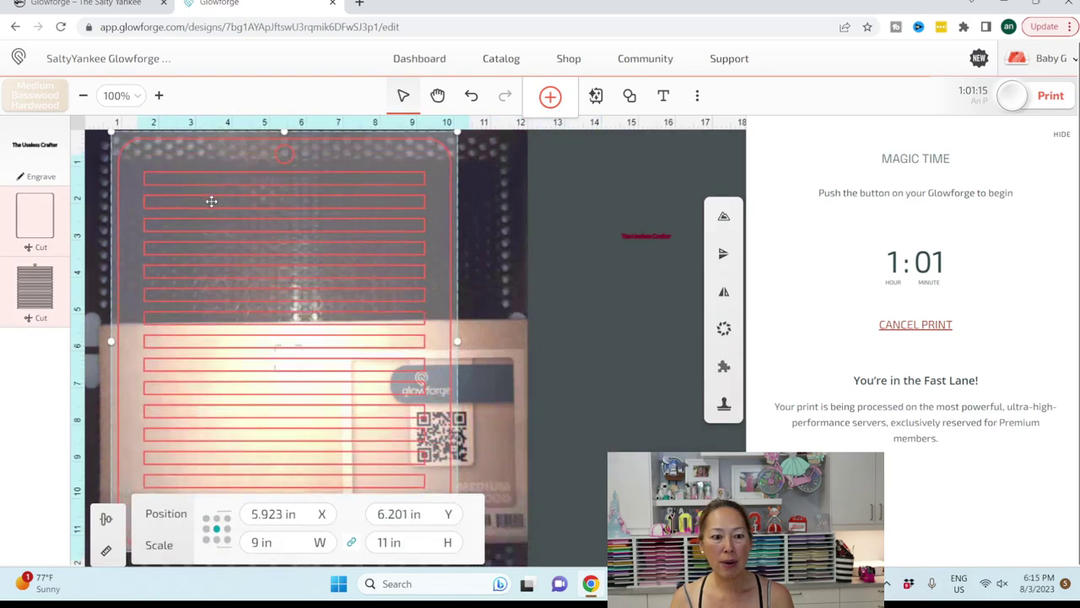
{"action": "right_click", "coordinate": [257, 222]}
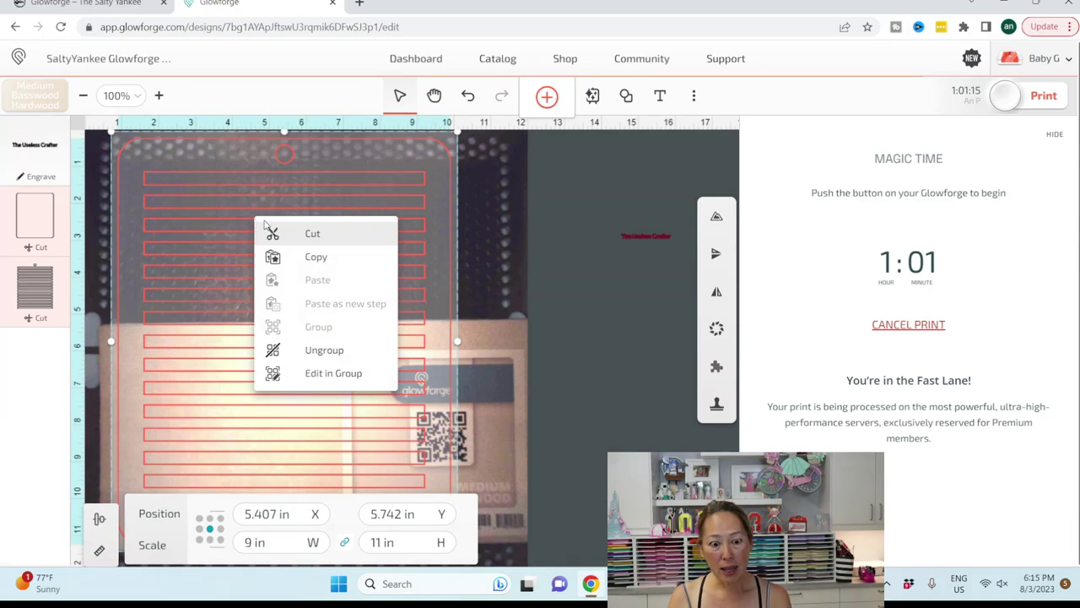
{"action": "left_click", "coordinate": [324, 349]}
{"action": "left_click", "coordinate": [521, 368]}
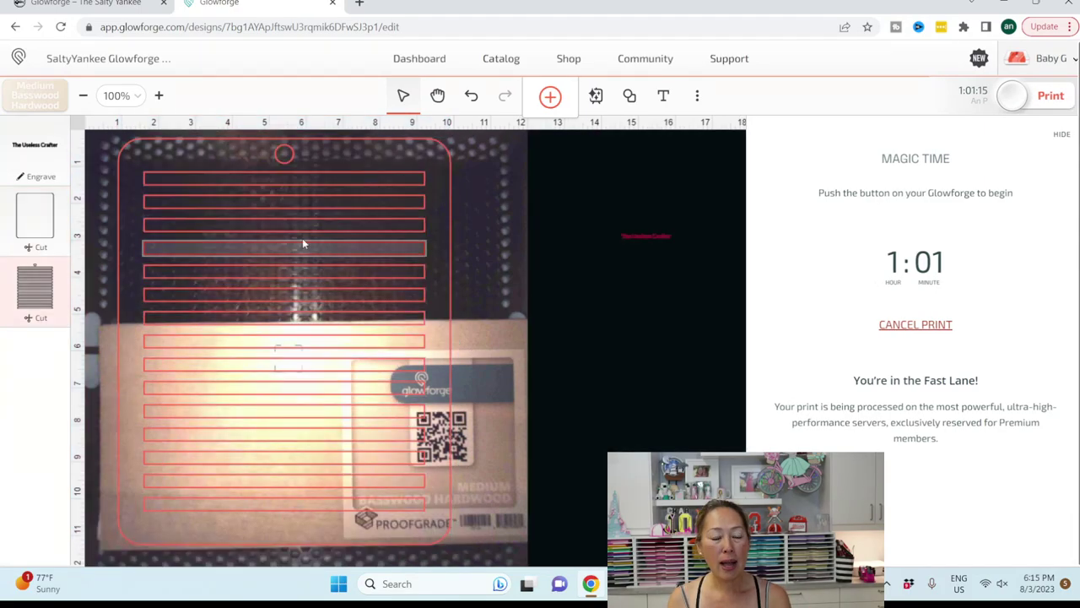
Move two of the upper bars off the tag to the empty area on the right.
{"action": "left_click", "coordinate": [303, 244]}
{"action": "left_click_drag", "start_coordinate": [303, 241], "coordinate": [664, 229]}
{"action": "left_click_drag", "start_coordinate": [342, 222], "coordinate": [760, 211]}
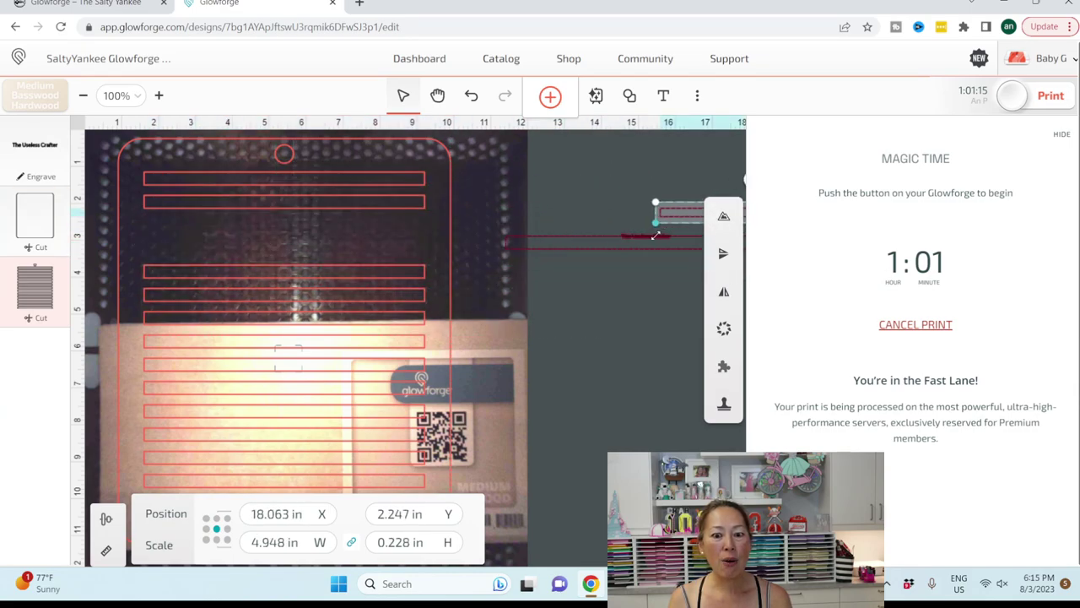
{"action": "left_click", "coordinate": [589, 247]}
{"action": "left_click_drag", "start_coordinate": [588, 247], "coordinate": [646, 247]}
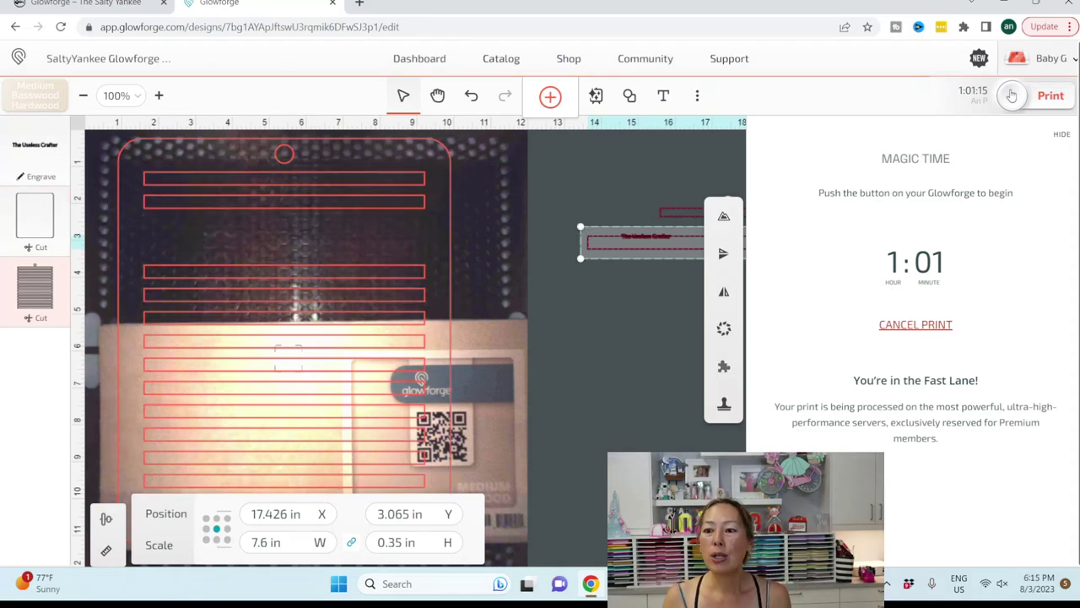
Cancel the pending print from the Magic Time panel.
{"action": "left_click", "coordinate": [914, 331]}
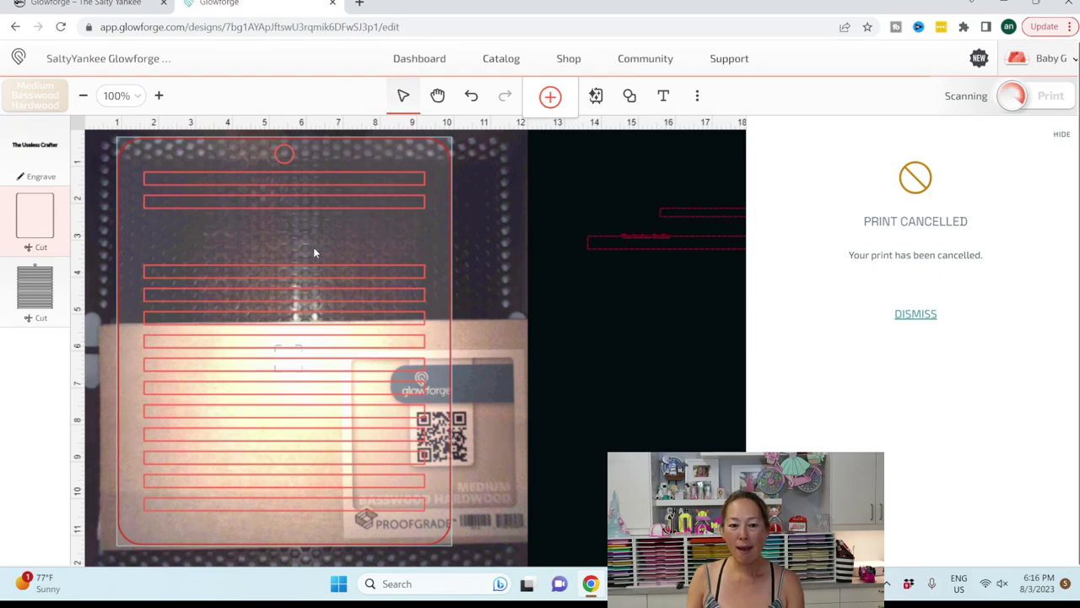
Move the 9x11 tag outline off the bed to the right.
{"action": "left_click", "coordinate": [241, 187]}
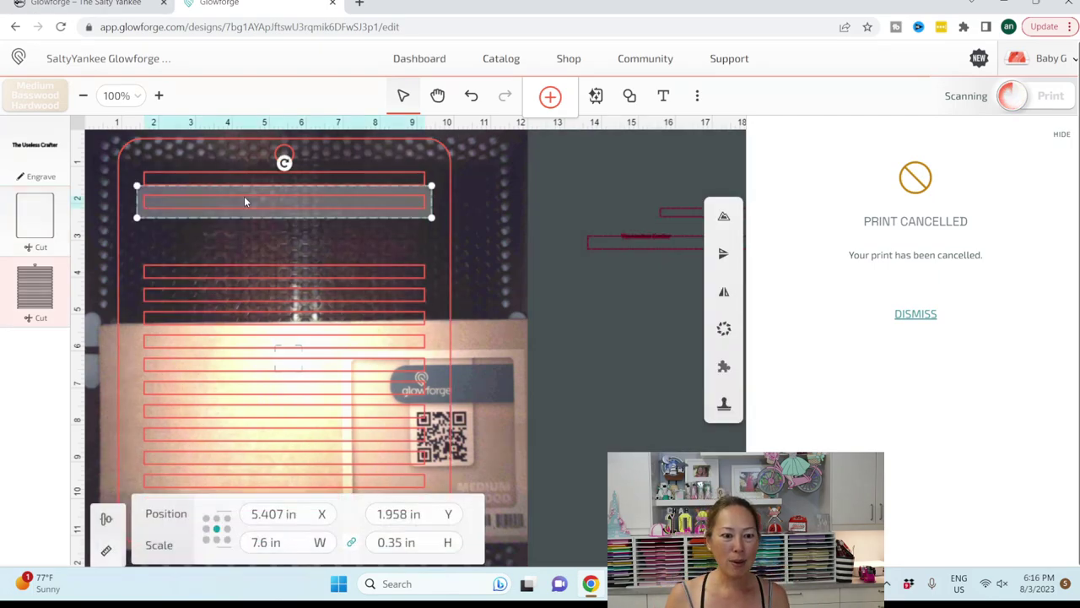
{"action": "left_click", "coordinate": [438, 155]}
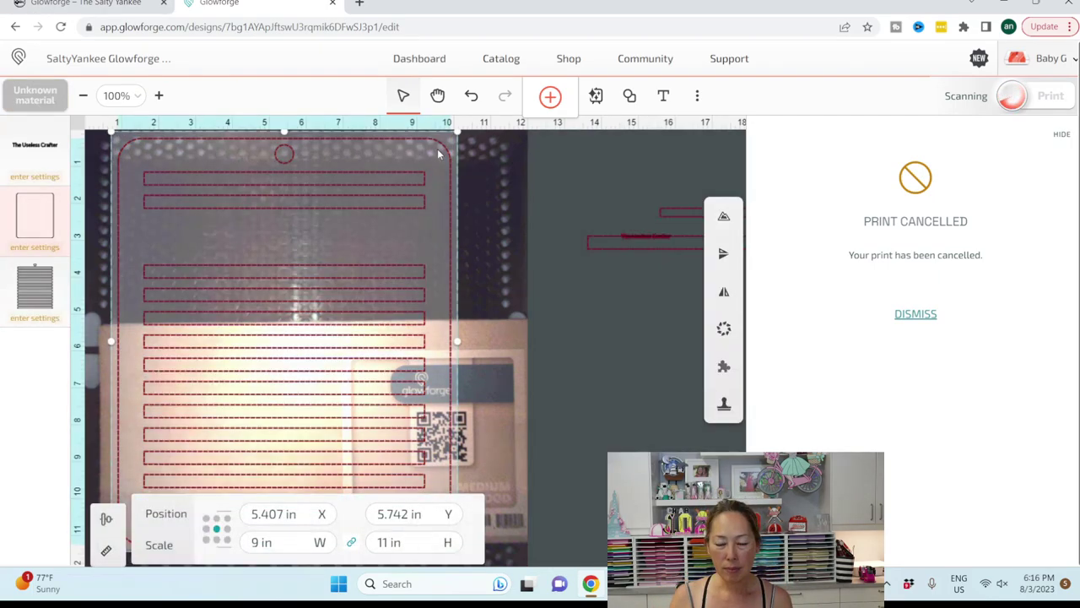
{"action": "left_click_drag", "start_coordinate": [438, 154], "coordinate": [924, 164]}
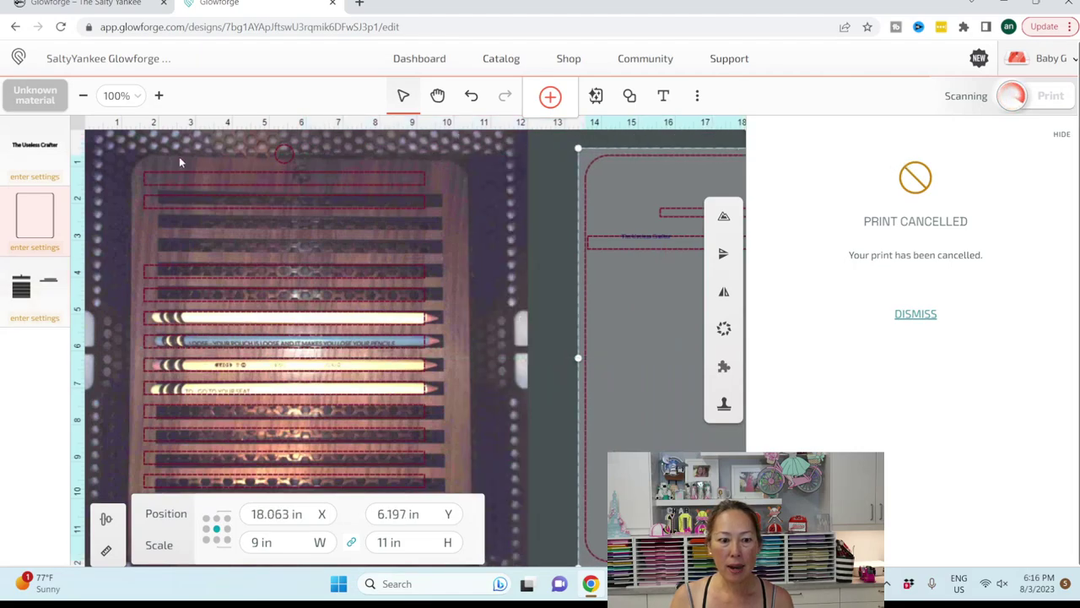
{"action": "left_click", "coordinate": [206, 309]}
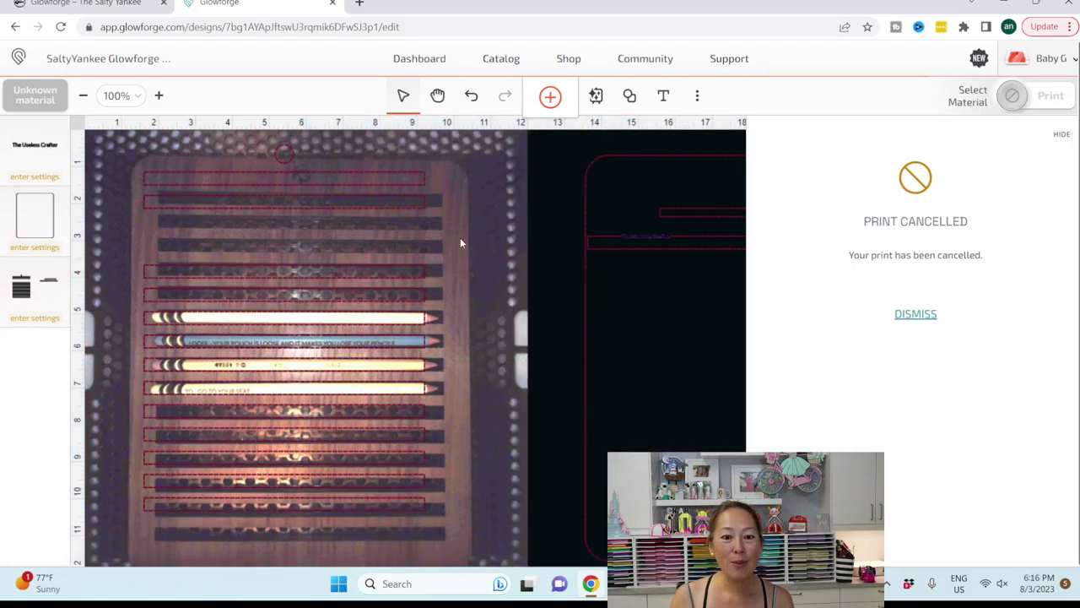
Move the top bar off the bed to the right and hide the Print Cancelled notice.
{"action": "left_click_drag", "start_coordinate": [427, 178], "coordinate": [818, 195]}
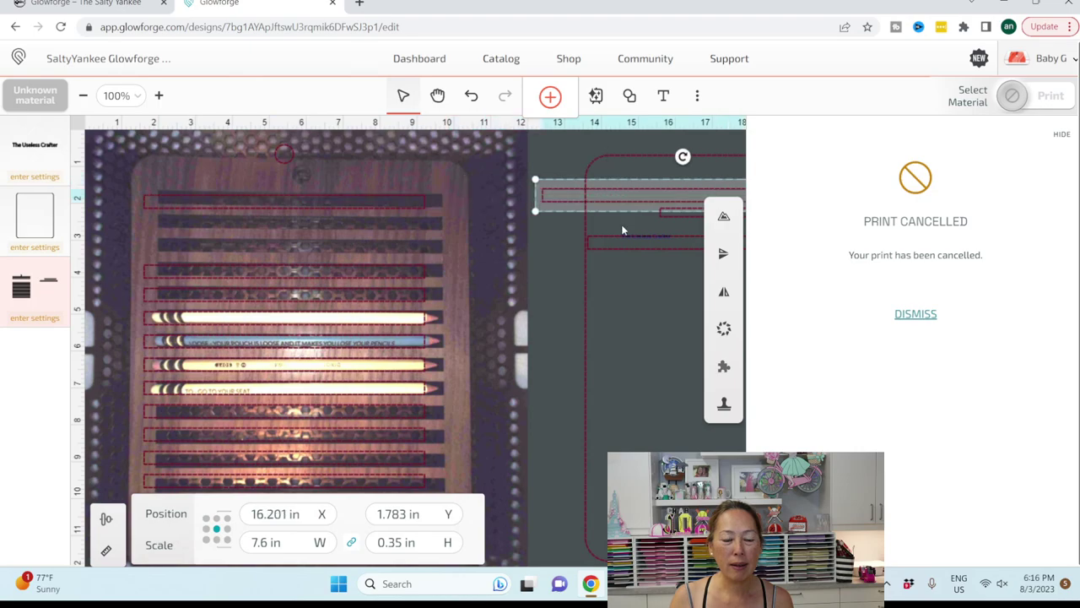
{"action": "left_click_drag", "start_coordinate": [364, 209], "coordinate": [469, 226]}
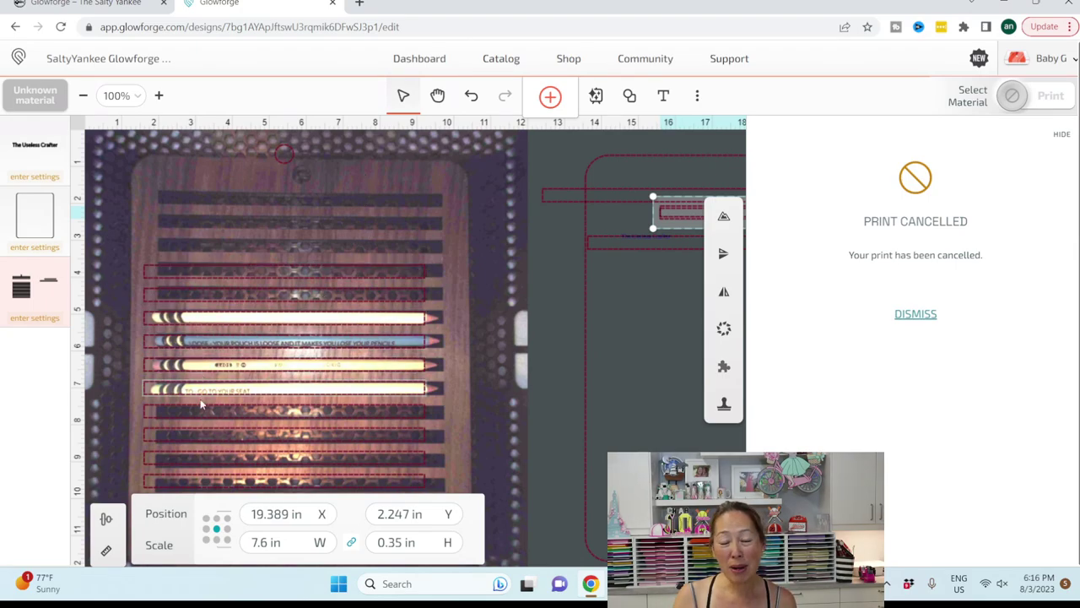
{"action": "left_click", "coordinate": [1062, 135]}
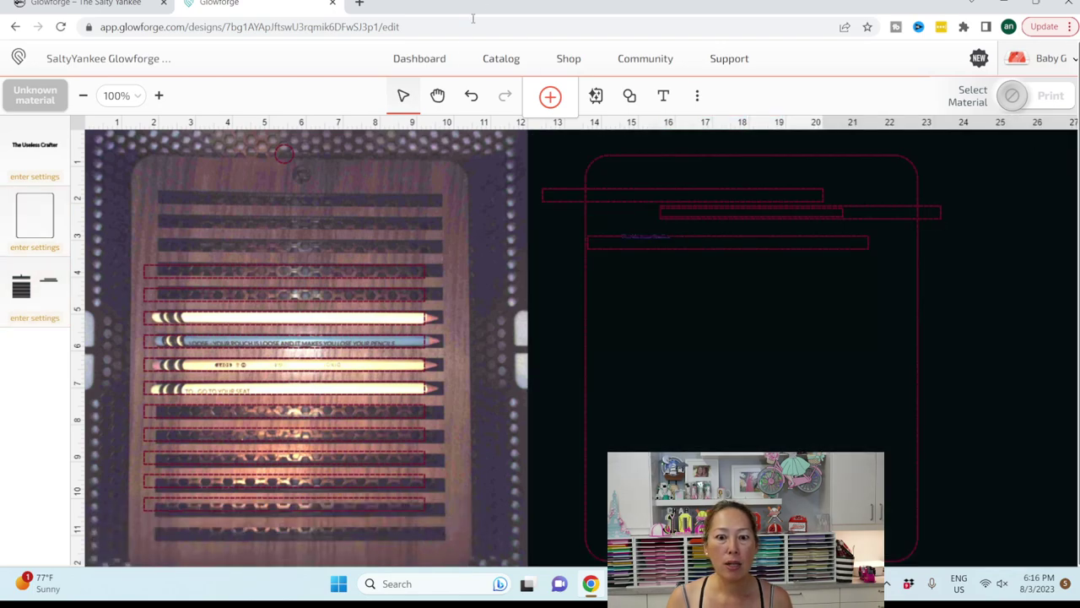
Add the text 'charlotte' at 8 pt and drag it onto the third pencil.
{"action": "left_click", "coordinate": [663, 96]}
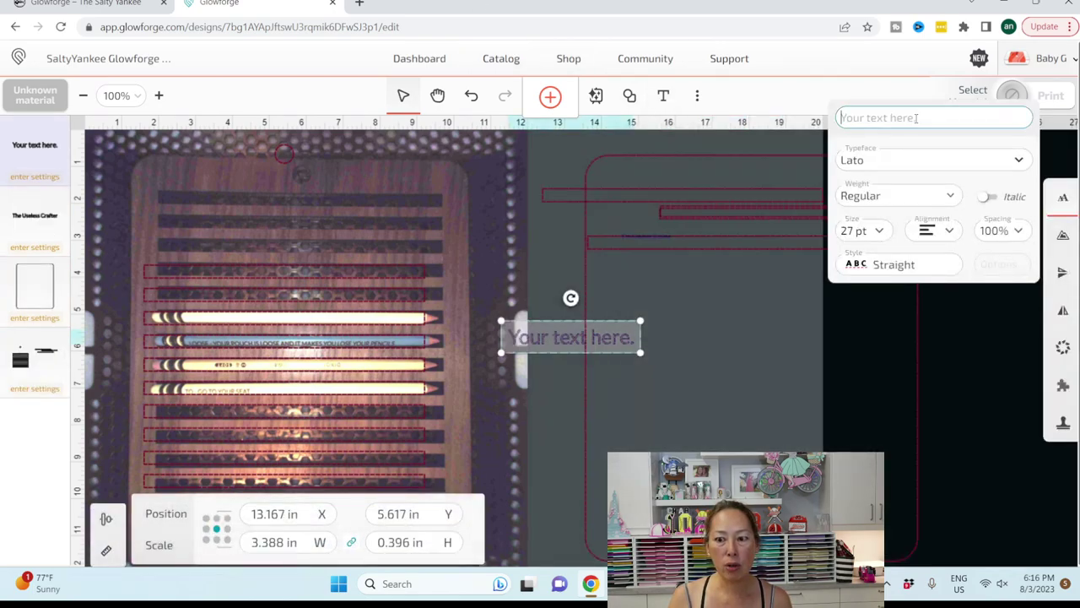
{"action": "type", "text": "charlotte"}
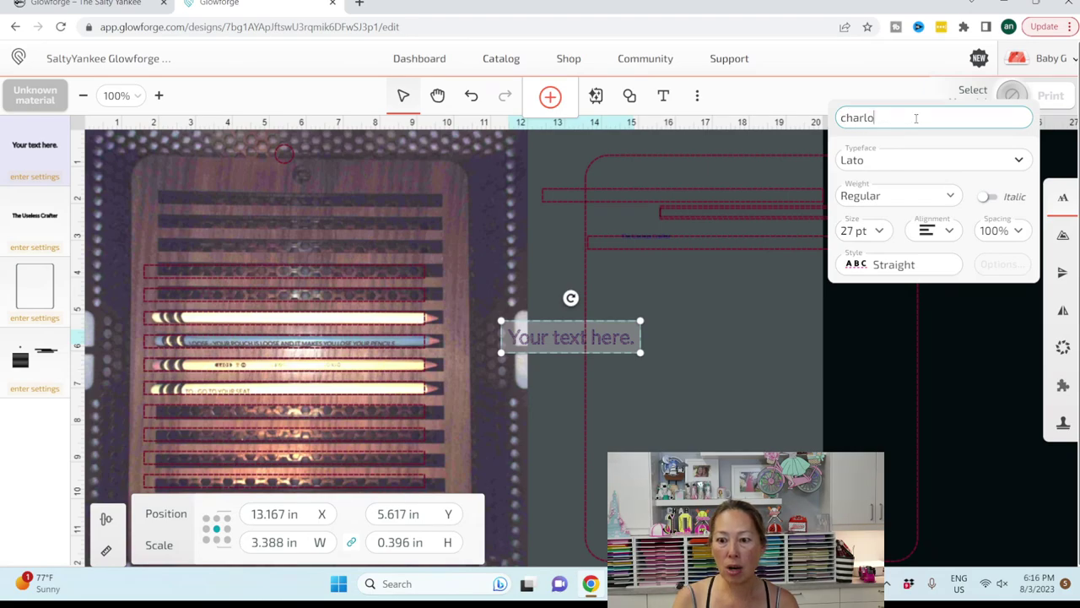
{"action": "left_click", "coordinate": [877, 232]}
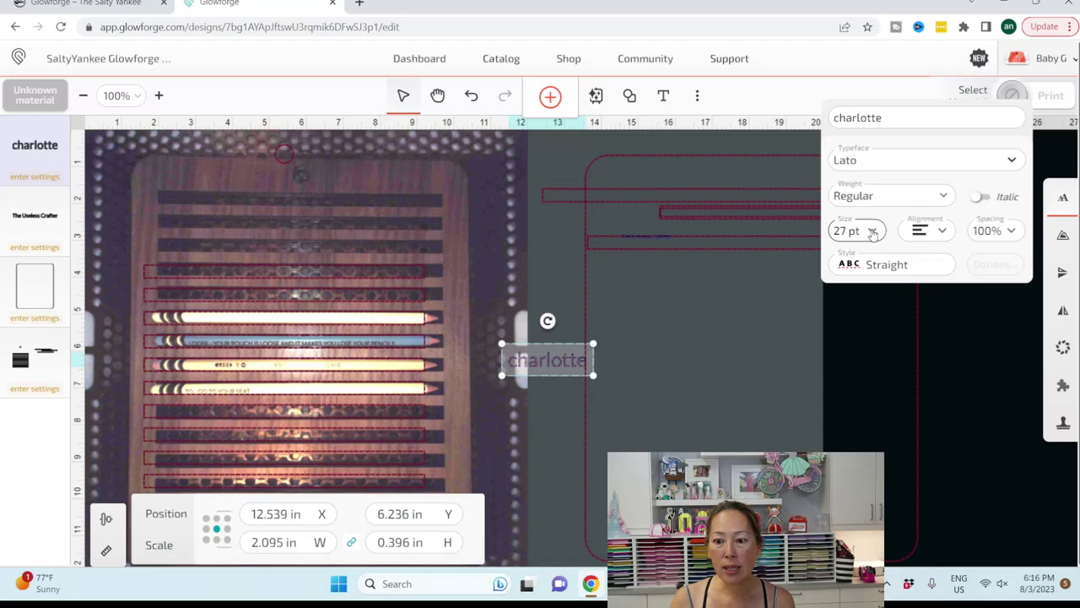
{"action": "left_click", "coordinate": [872, 234]}
{"action": "left_click", "coordinate": [861, 236]}
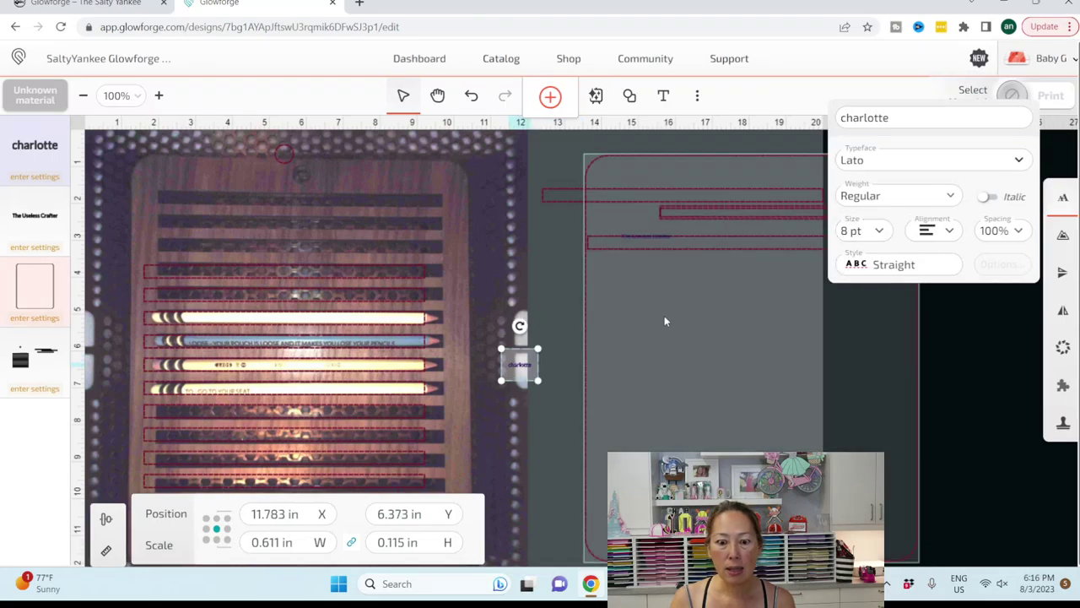
{"action": "left_click_drag", "start_coordinate": [517, 364], "coordinate": [198, 371]}
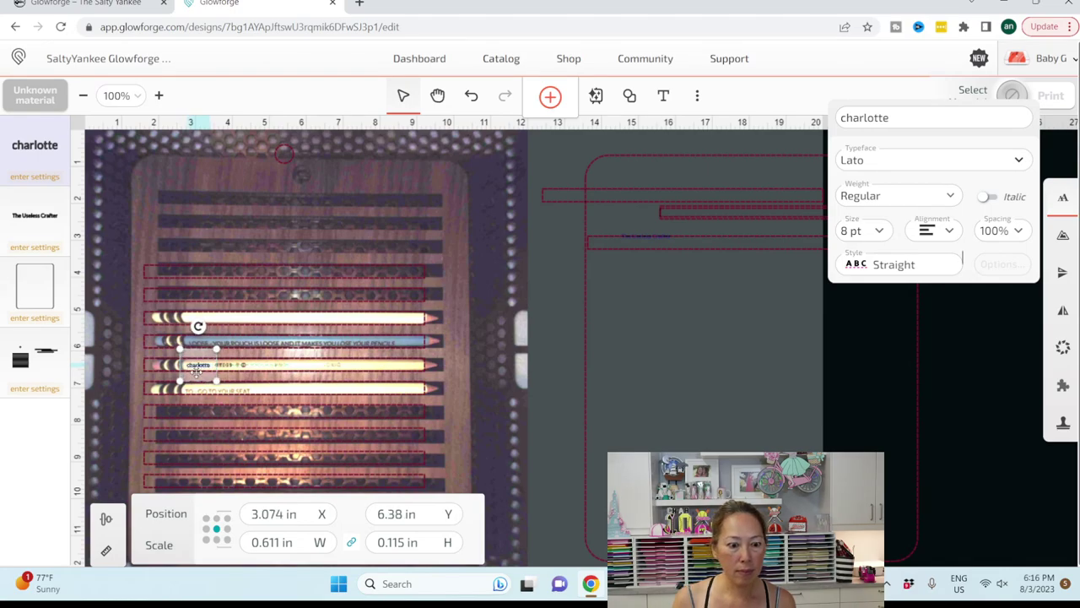
Review the charlotte step's operation settings, then close them.
{"action": "left_click", "coordinate": [598, 442]}
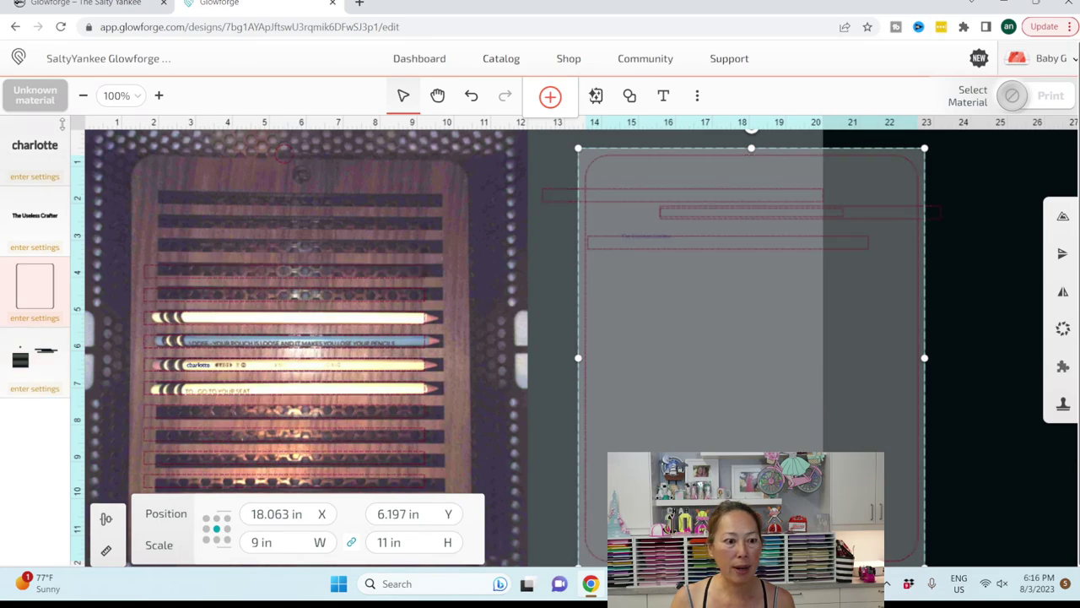
{"action": "left_click", "coordinate": [34, 150]}
{"action": "left_click", "coordinate": [35, 150]}
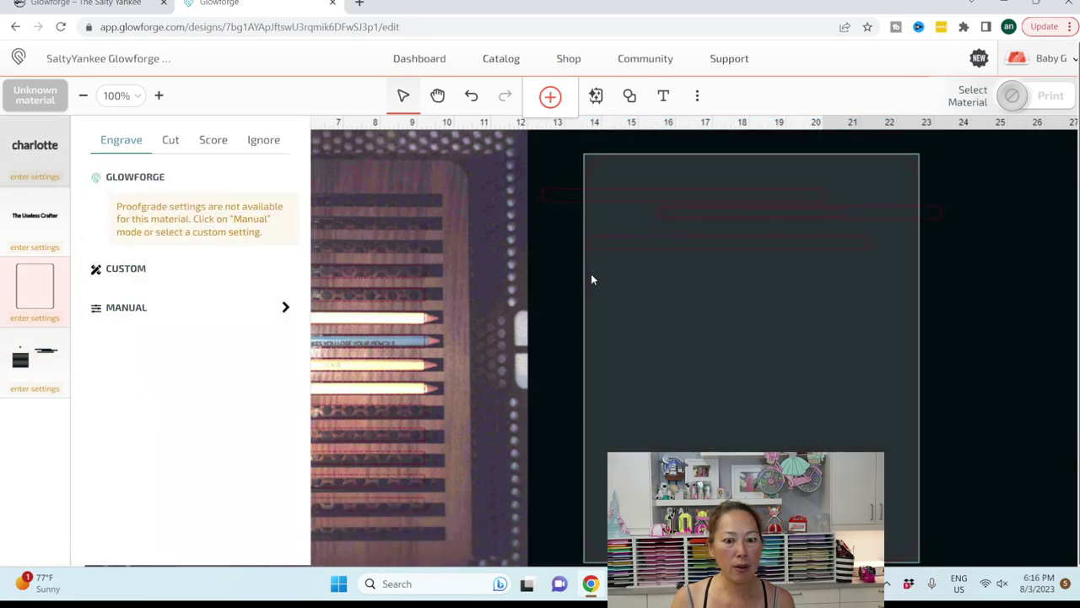
{"action": "left_click", "coordinate": [521, 259]}
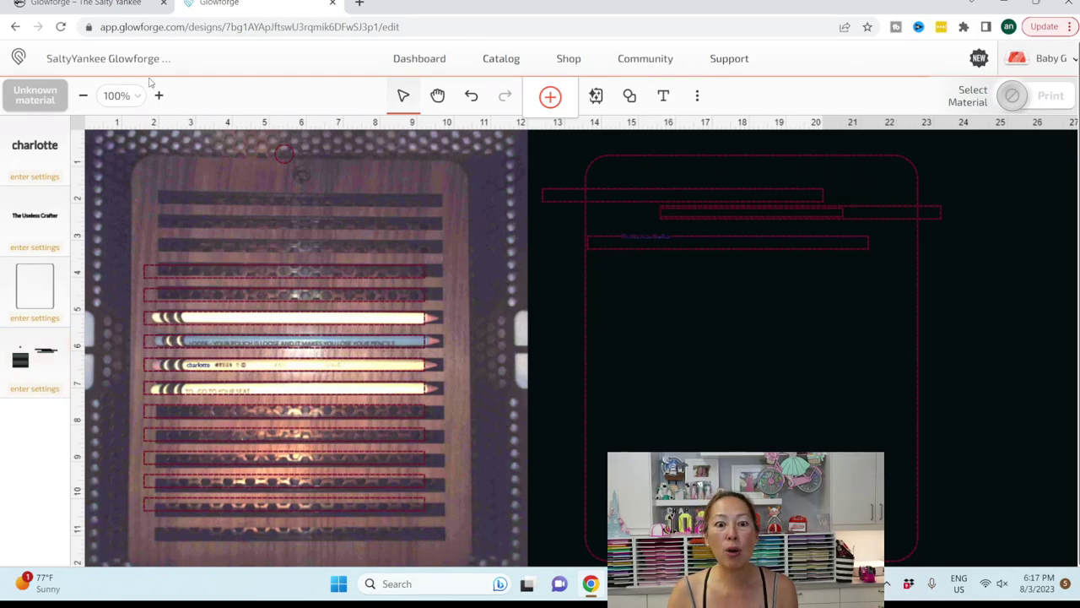
Open the PENCIL ENGRAVING design from My designs on the dashboard.
{"action": "left_click", "coordinate": [426, 57]}
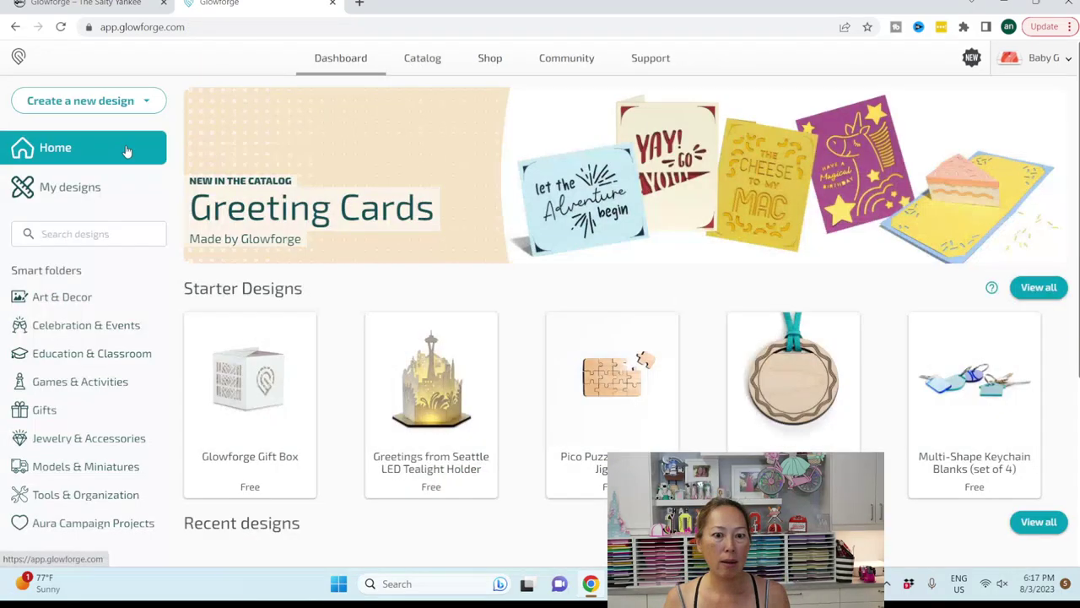
{"action": "left_click", "coordinate": [105, 184]}
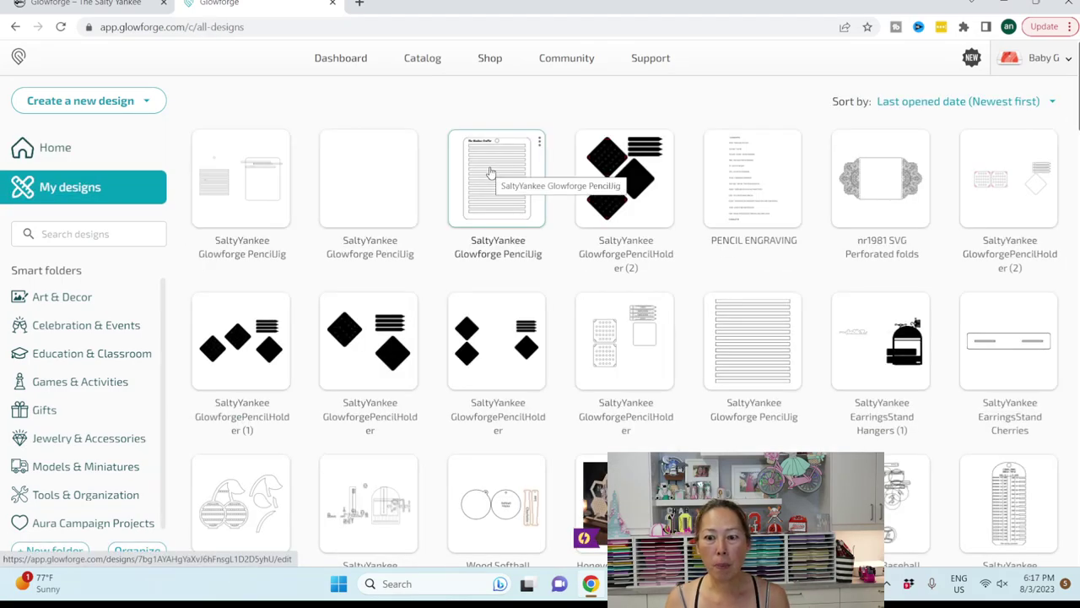
{"action": "left_click", "coordinate": [743, 179]}
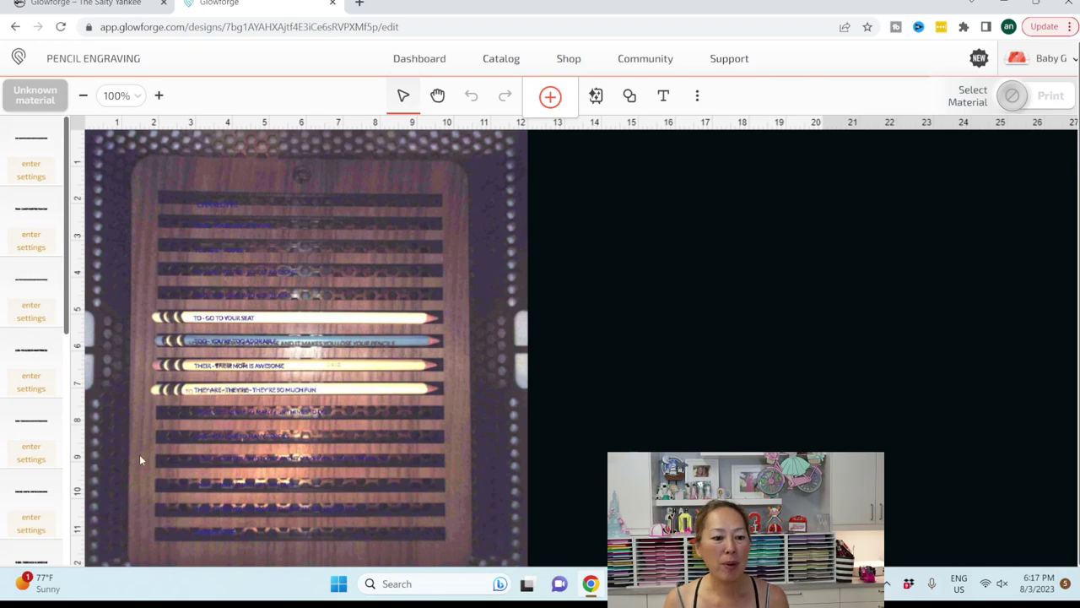
Zoom to 150% and slide THEIR - THEIR MOM IS AWESOME rightward along the third pencil.
{"action": "left_click", "coordinate": [138, 96]}
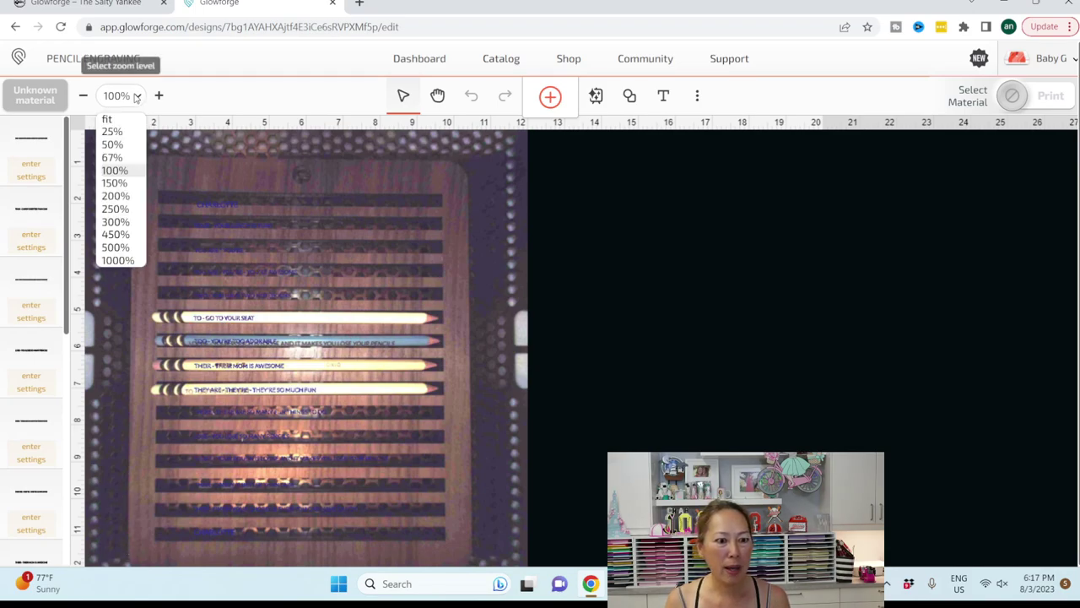
{"action": "left_click", "coordinate": [129, 214]}
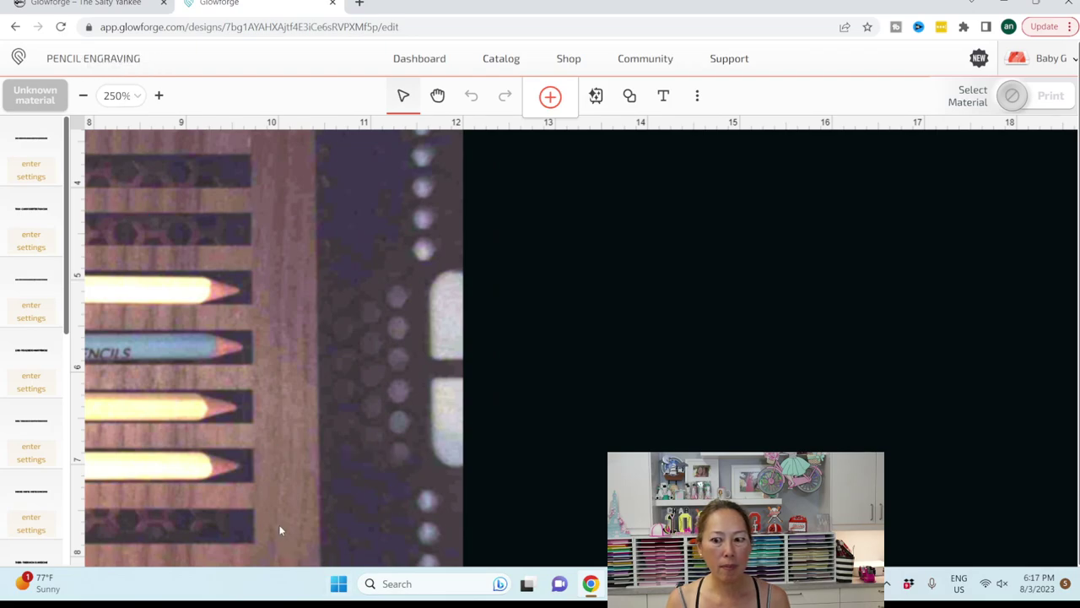
{"action": "left_click", "coordinate": [138, 96]}
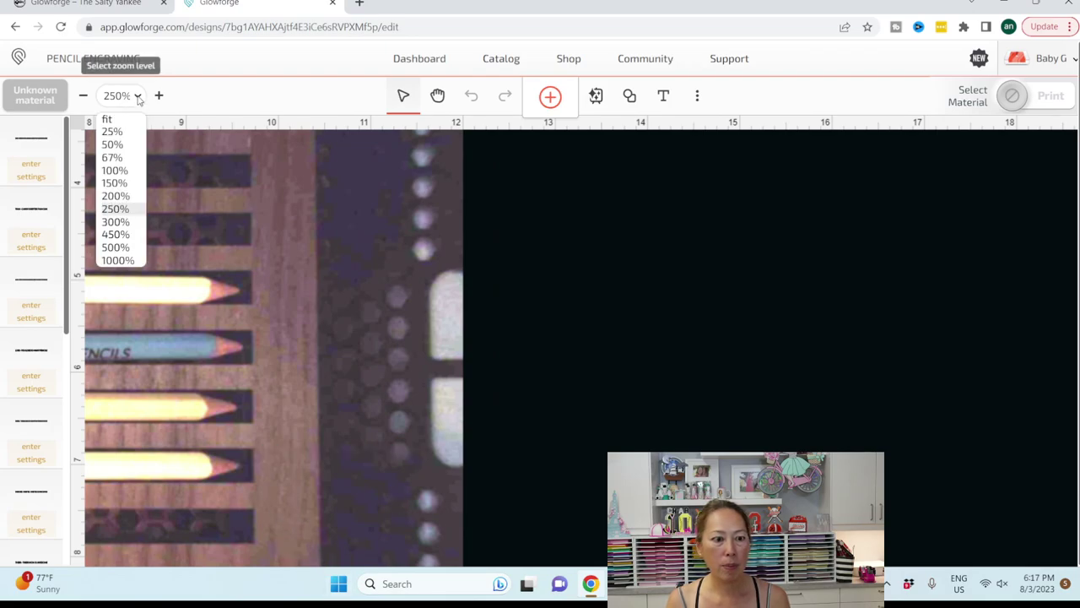
{"action": "left_click", "coordinate": [122, 169]}
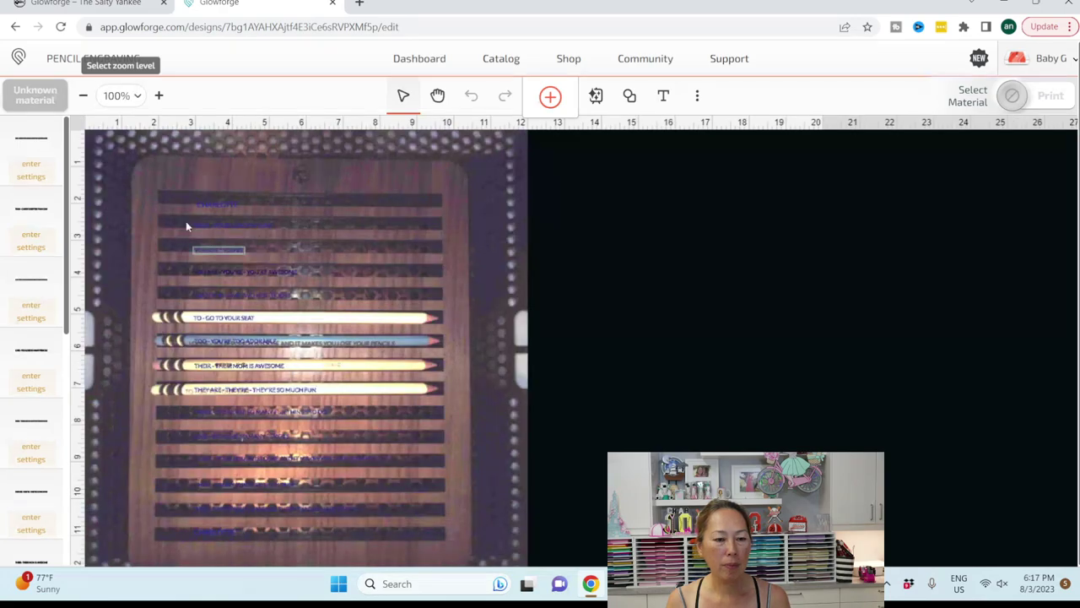
{"action": "left_click", "coordinate": [158, 97]}
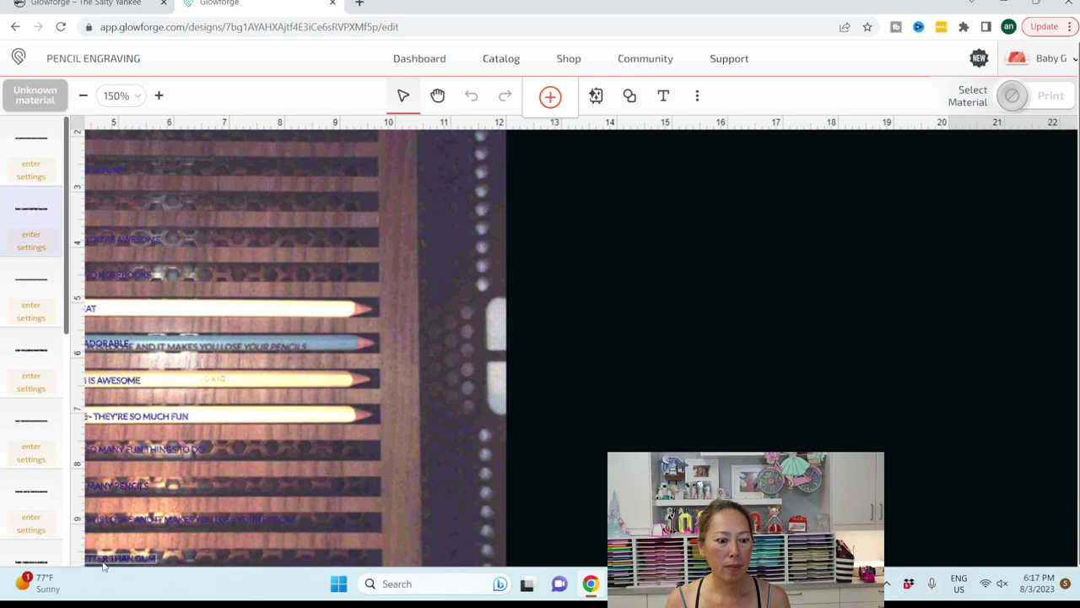
{"action": "left_click_drag", "start_coordinate": [277, 470], "coordinate": [375, 455]}
{"action": "left_click_drag", "start_coordinate": [301, 195], "coordinate": [388, 192]}
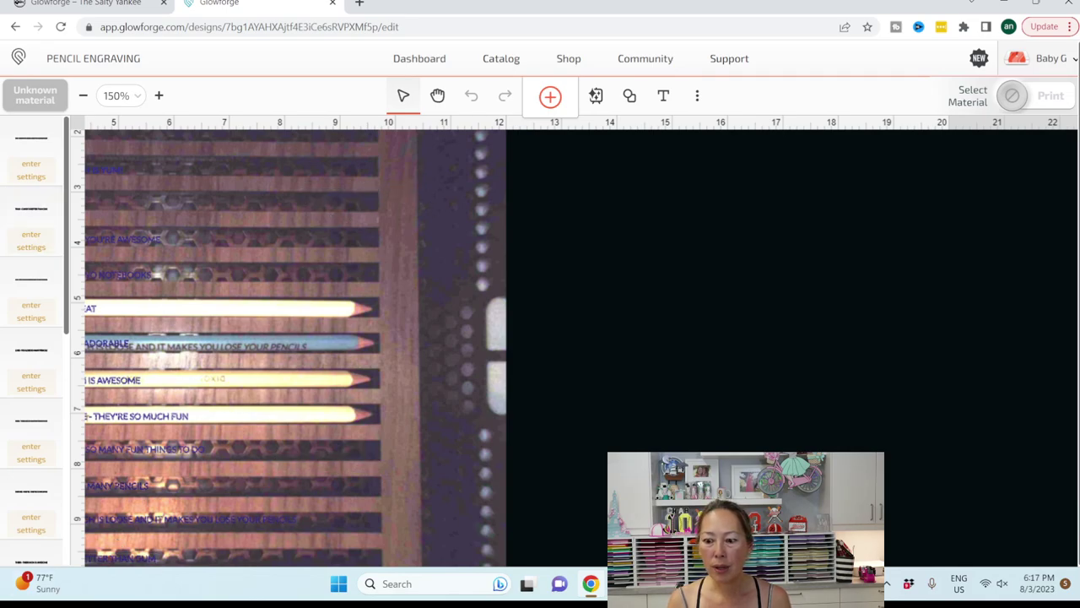
{"action": "scroll", "coordinate": [897, 398], "scroll_direction": "down", "scroll_amount": 5}
{"action": "scroll", "coordinate": [897, 397], "scroll_direction": "up", "scroll_amount": 2}
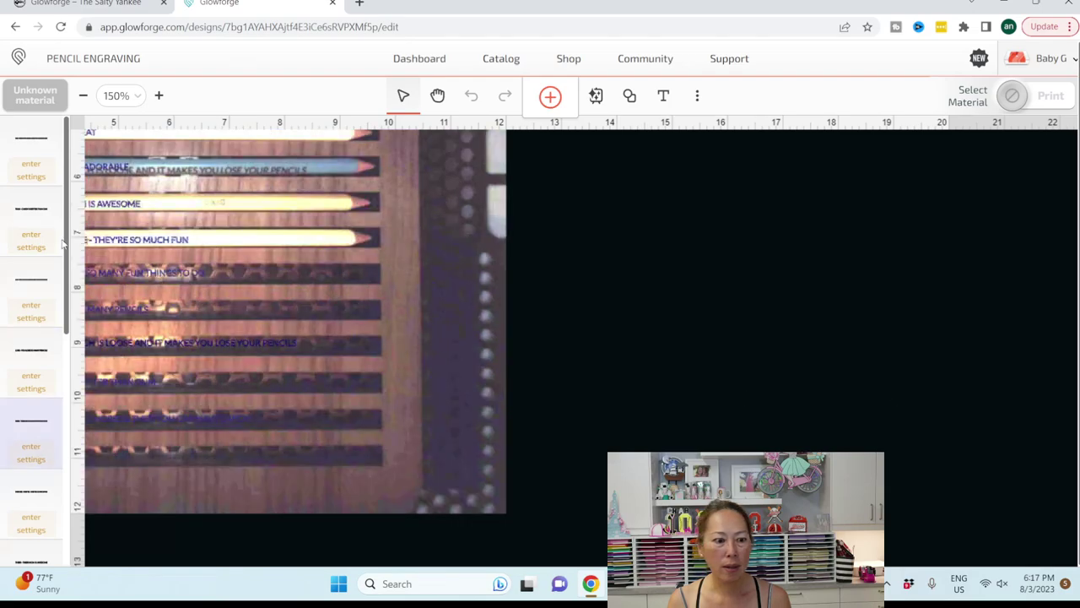
{"action": "left_click_drag", "start_coordinate": [100, 221], "coordinate": [221, 221]}
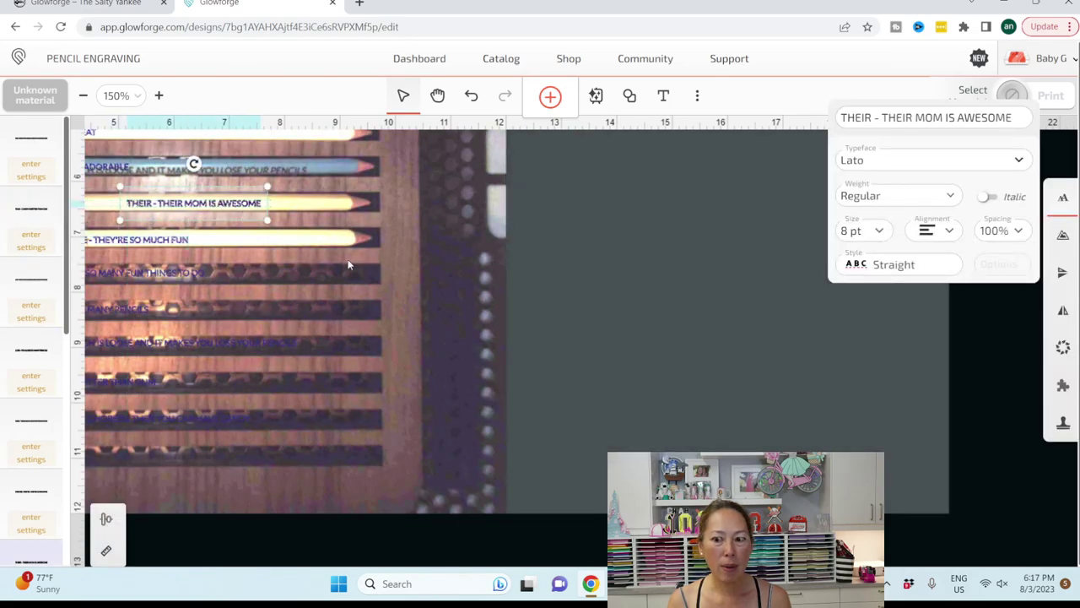
{"action": "left_click_drag", "start_coordinate": [393, 272], "coordinate": [396, 268]}
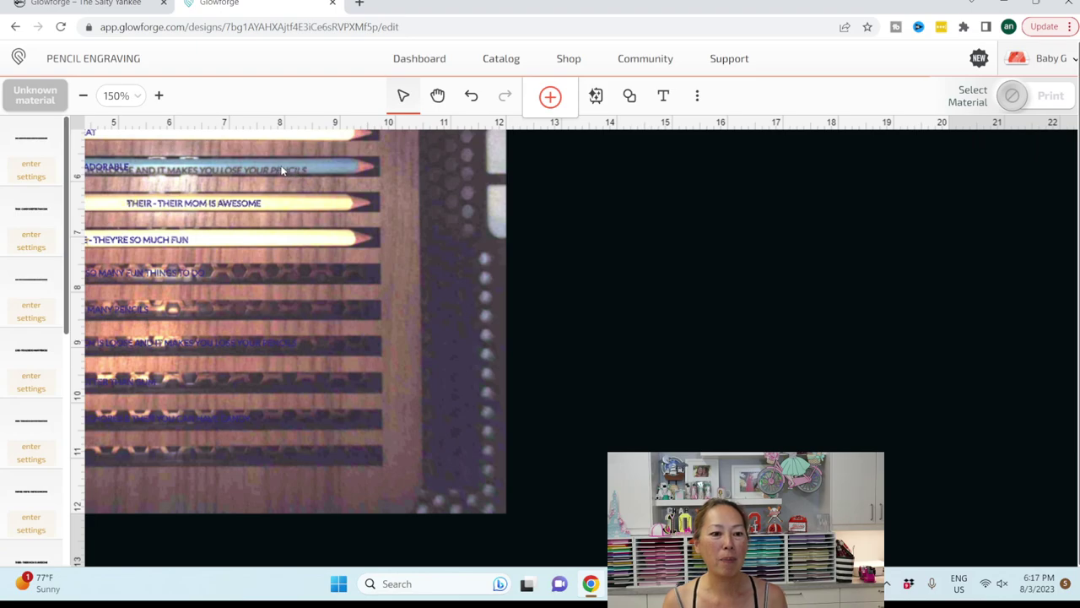
Zoom out to the whole tray, select TO - GO TO YOUR SEAT, and open the material list.
{"action": "left_click_drag", "start_coordinate": [352, 196], "coordinate": [424, 201]}
{"action": "left_click_drag", "start_coordinate": [315, 301], "coordinate": [501, 337]}
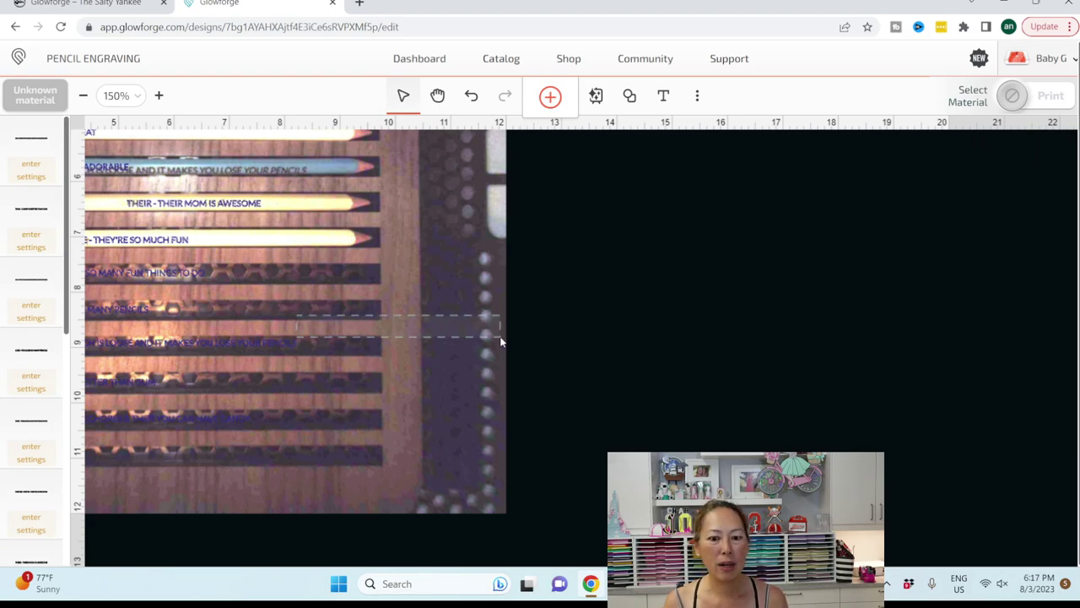
{"action": "scroll", "coordinate": [723, 442], "scroll_direction": "up", "scroll_amount": 5}
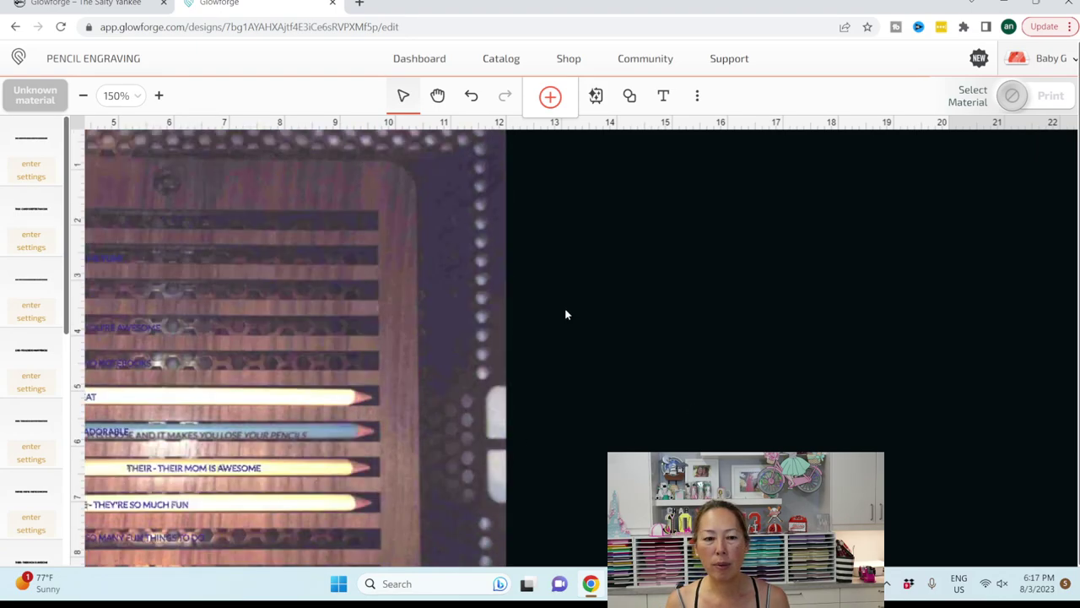
{"action": "left_click", "coordinate": [83, 95]}
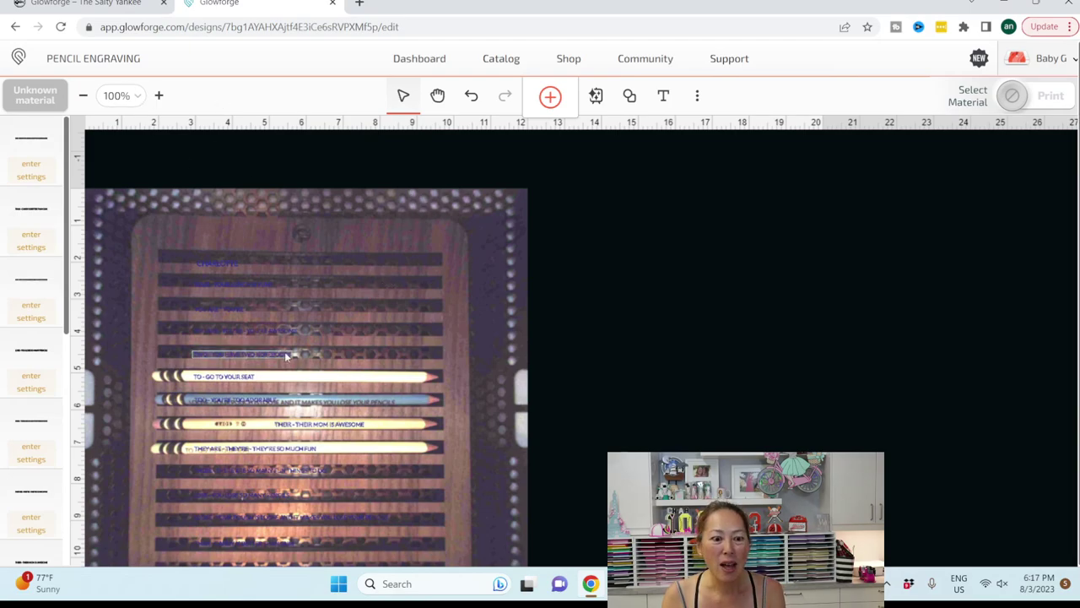
{"action": "left_click", "coordinate": [240, 378]}
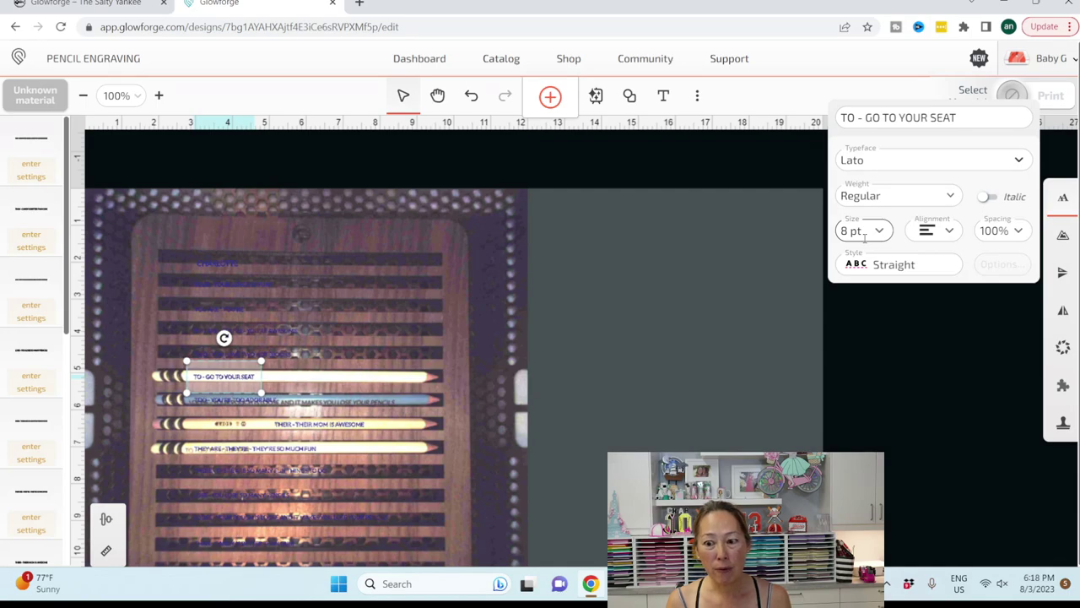
{"action": "left_click", "coordinate": [38, 99]}
{"action": "mouse_move", "coordinate": [181, 206]}
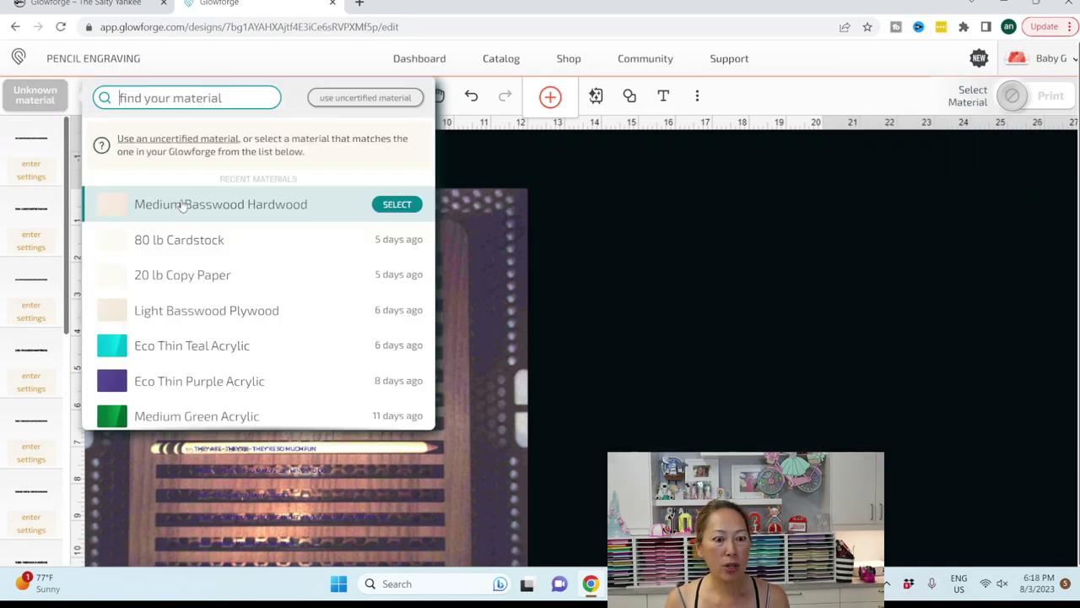
Set the material to Medium Basswood Hardwood, inspect the CHARLOTTE text, then go to the dashboard.
{"action": "left_click", "coordinate": [309, 209]}
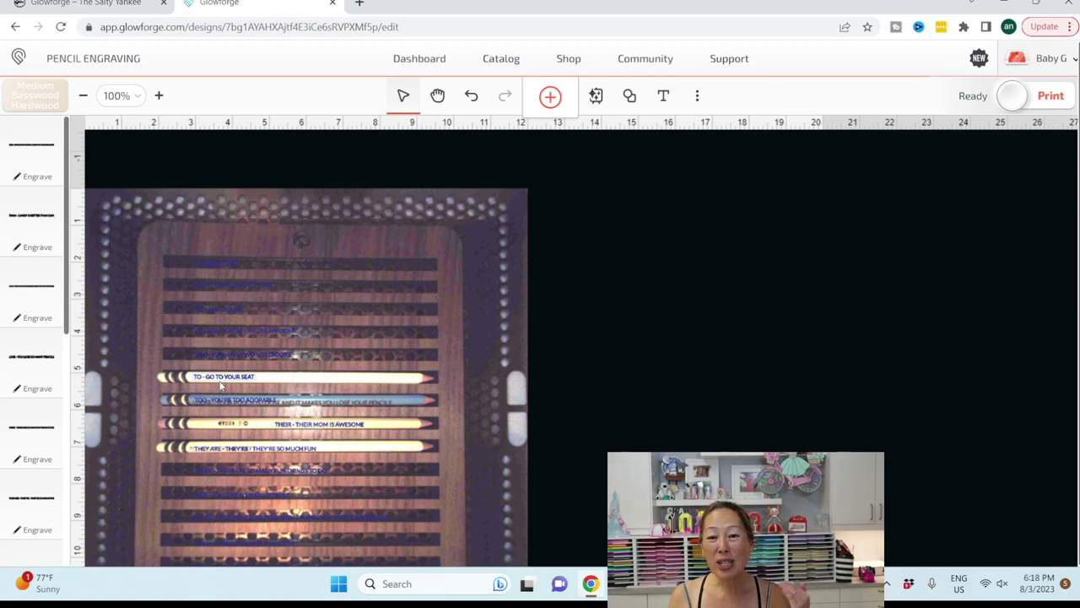
{"action": "left_click", "coordinate": [217, 262]}
{"action": "left_click", "coordinate": [912, 117]}
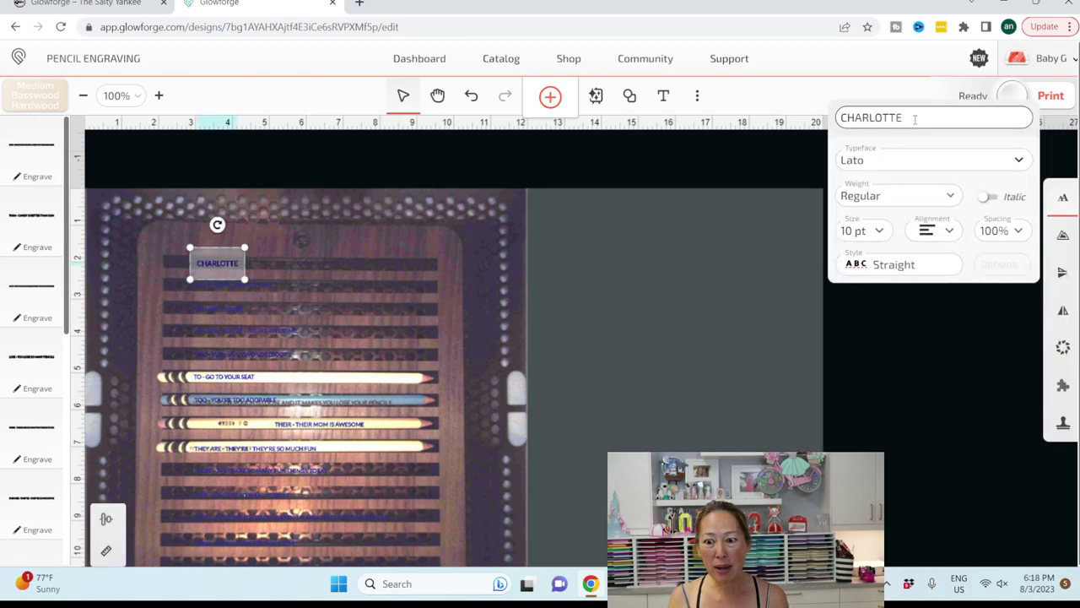
{"action": "double_click", "coordinate": [869, 118]}
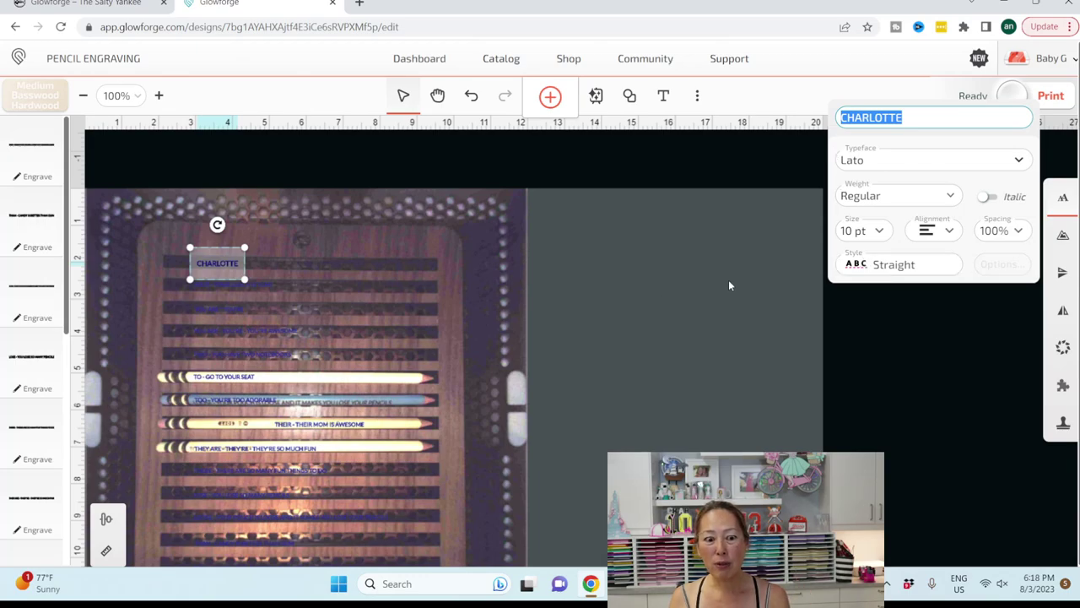
{"action": "left_click", "coordinate": [650, 288]}
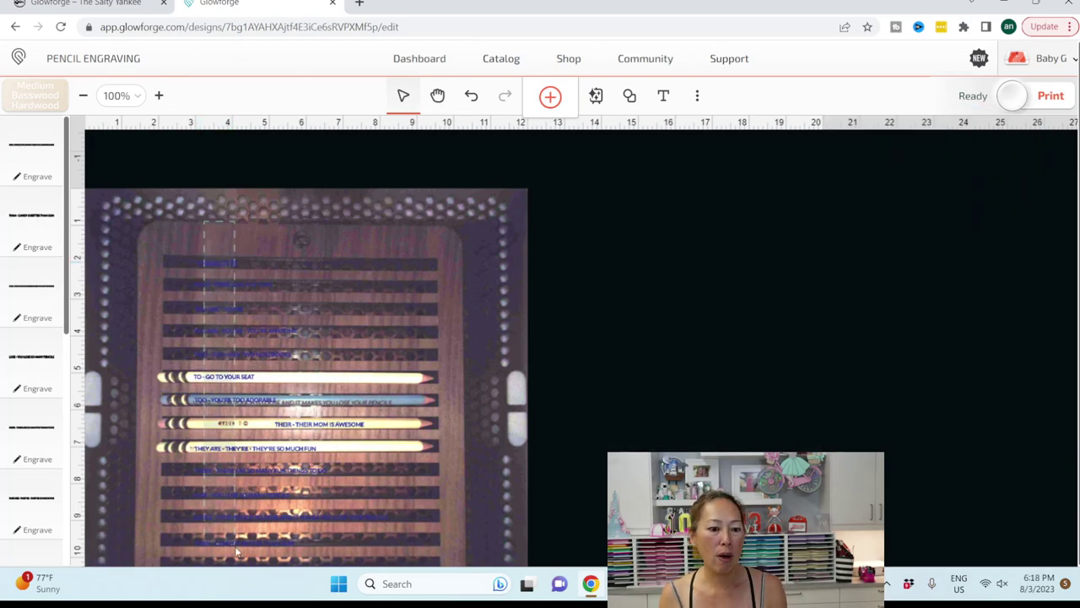
{"action": "left_click", "coordinate": [222, 309]}
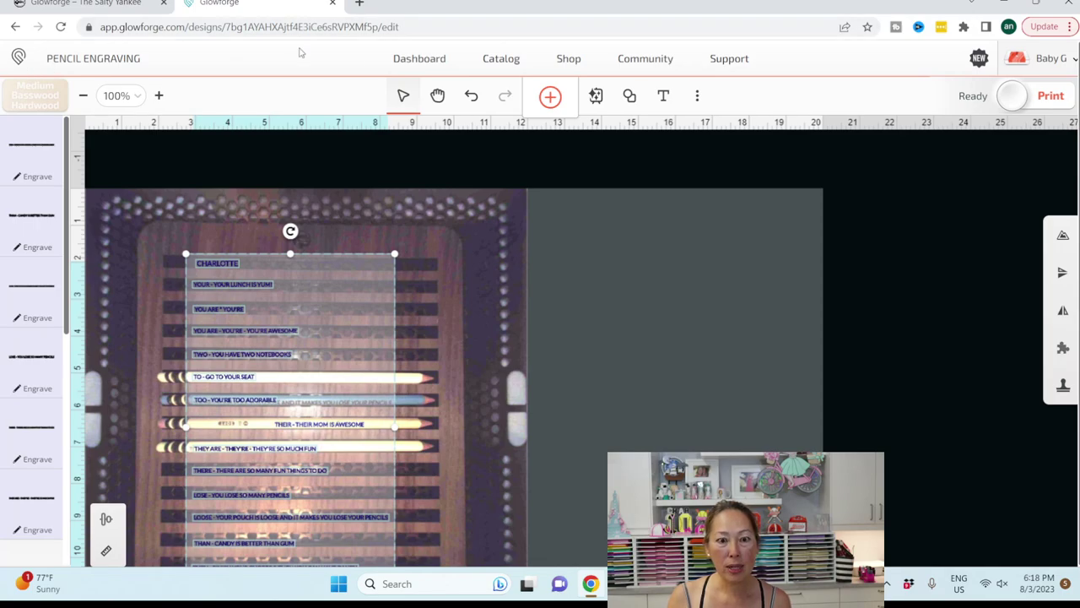
{"action": "left_click", "coordinate": [405, 61]}
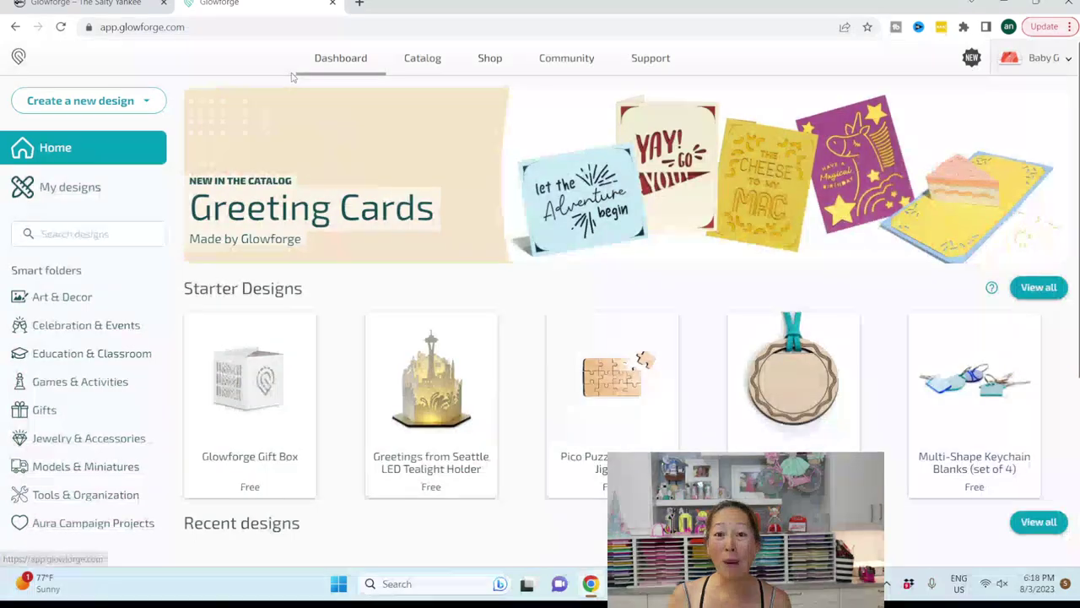
Start a blank design and add a text object reading CHARLOTTE in capitals.
{"action": "left_click", "coordinate": [74, 103]}
{"action": "left_click", "coordinate": [106, 149]}
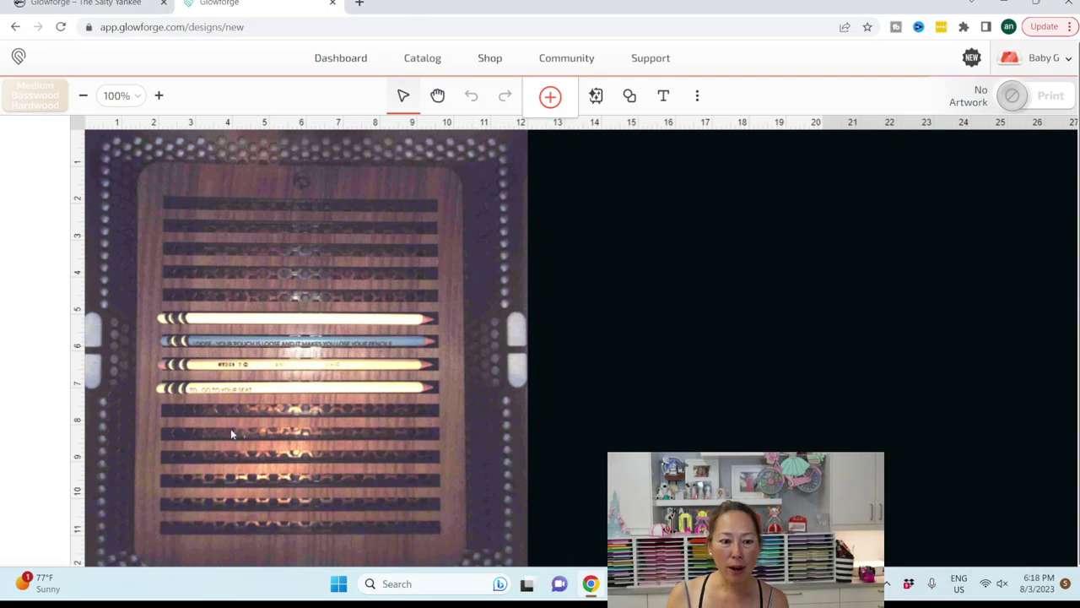
{"action": "left_click", "coordinate": [666, 99]}
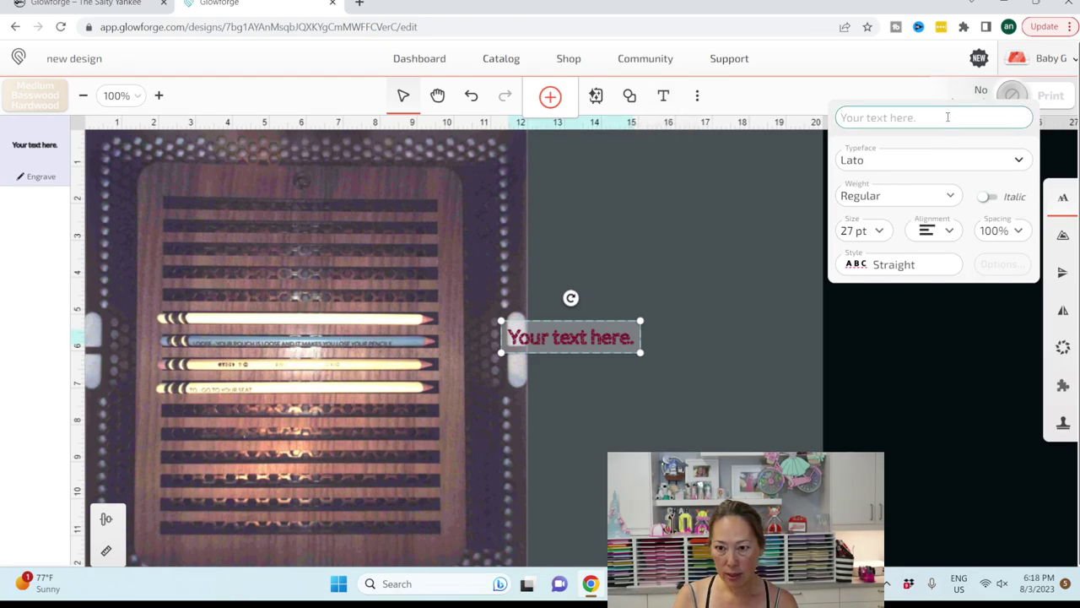
{"action": "type", "text": "Charlotte"}
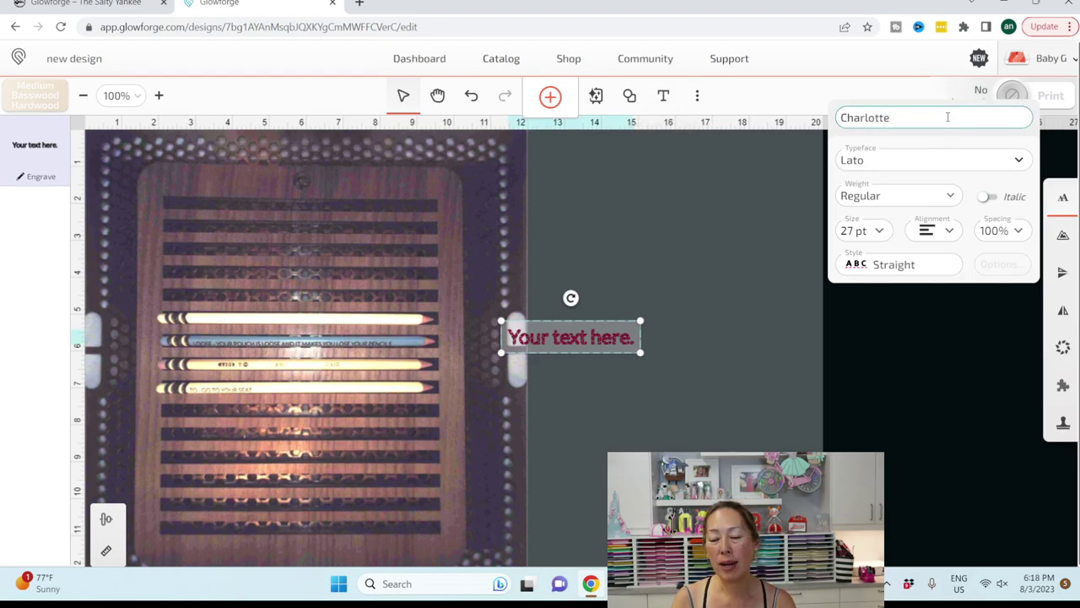
{"action": "key", "text": "BackSpace"}
{"action": "key", "text": "BackSpace"}
{"action": "key", "text": "BackSpace"}
{"action": "key", "text": "BackSpace"}
{"action": "key", "text": "BackSpace"}
{"action": "key", "text": "BackSpace"}
{"action": "key", "text": "BackSpace"}
{"action": "key", "text": "BackSpace"}
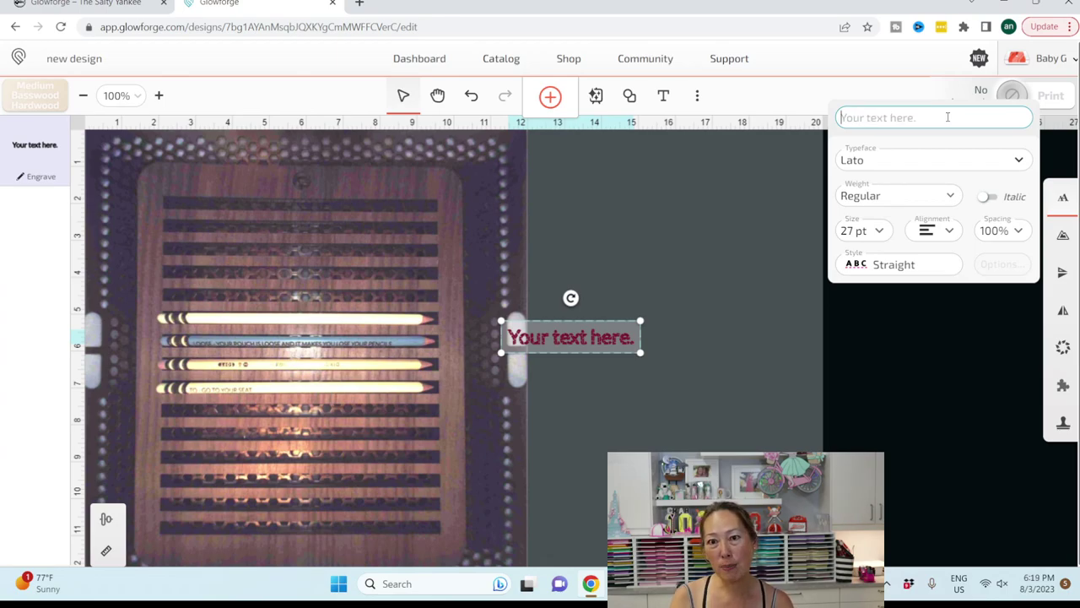
{"action": "type", "text": "CHARLOTTE"}
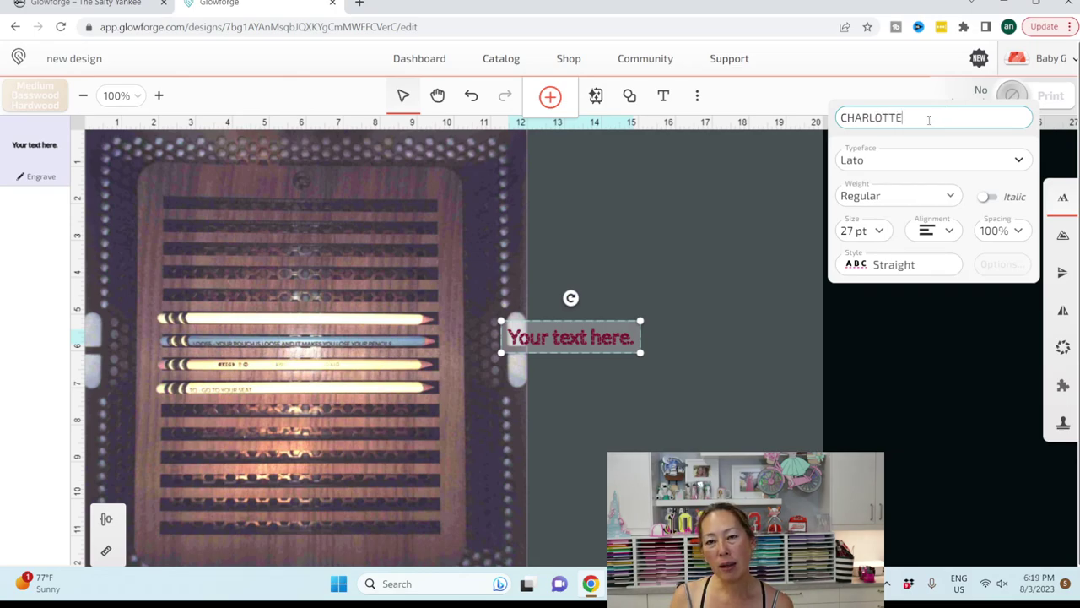
Set the CHARLOTTE text size to 8 pt.
{"action": "left_click", "coordinate": [879, 232]}
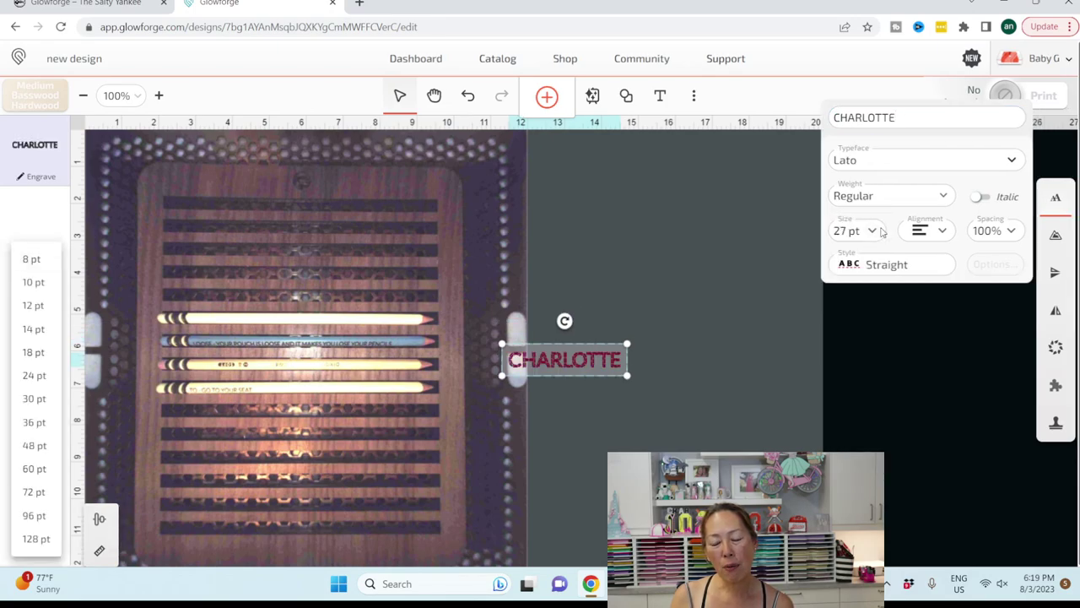
{"action": "left_click", "coordinate": [875, 234]}
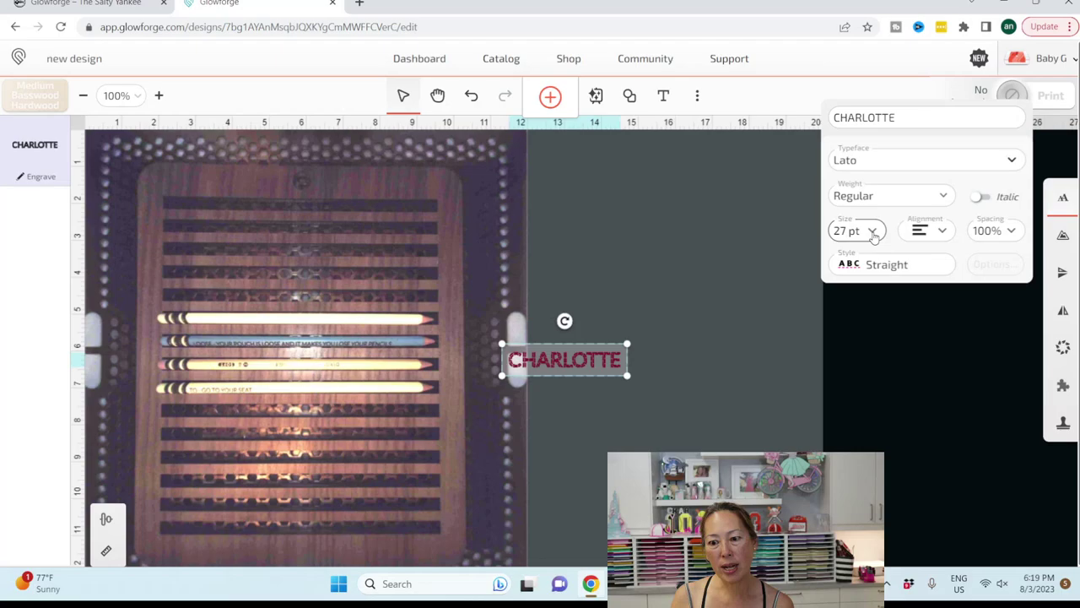
{"action": "left_click", "coordinate": [874, 235]}
{"action": "left_click", "coordinate": [852, 232]}
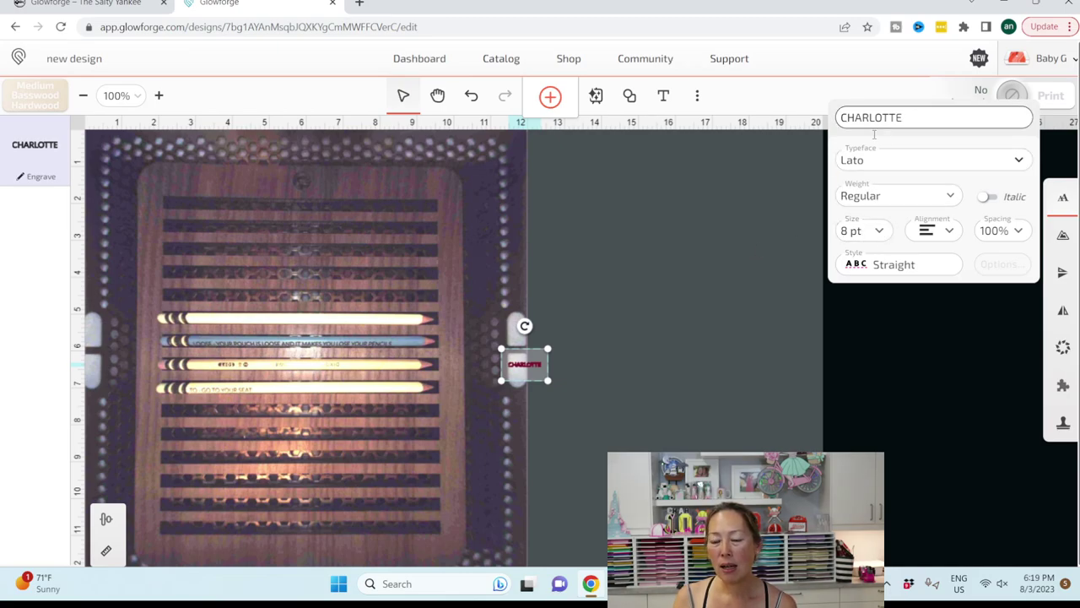
{"action": "left_click", "coordinate": [741, 222]}
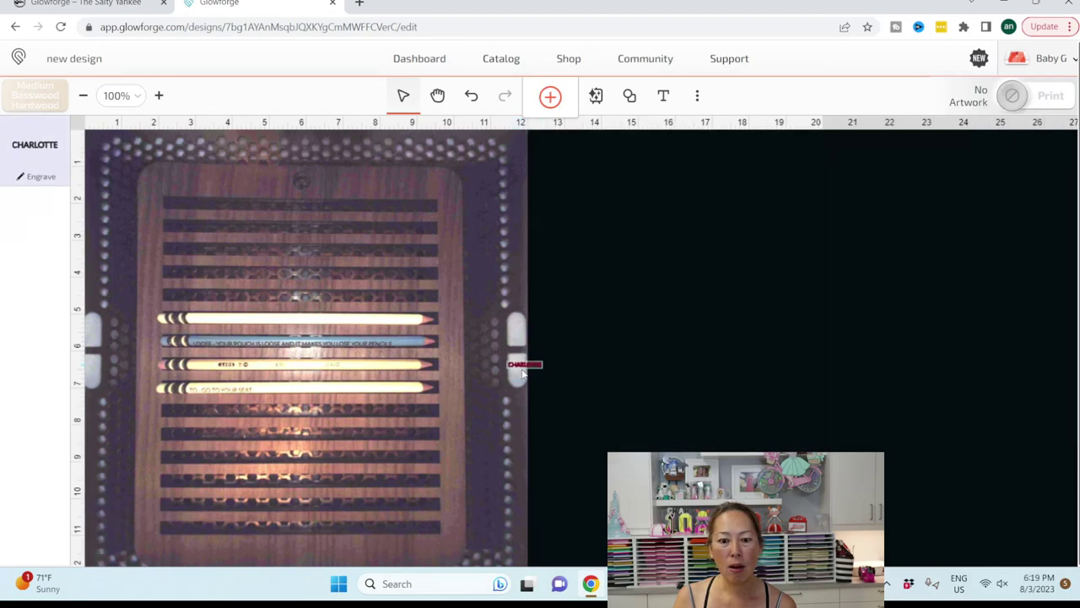
Place CHARLOTTE on the top pencil and paste a copy on the blue pencil, retyped as YOU'RE AWESOME.
{"action": "mouse_move", "coordinate": [520, 368]}
{"action": "left_mouse_down"}
{"action": "mouse_move", "coordinate": [229, 333]}
{"action": "mouse_move", "coordinate": [204, 319]}
{"action": "left_mouse_up"}
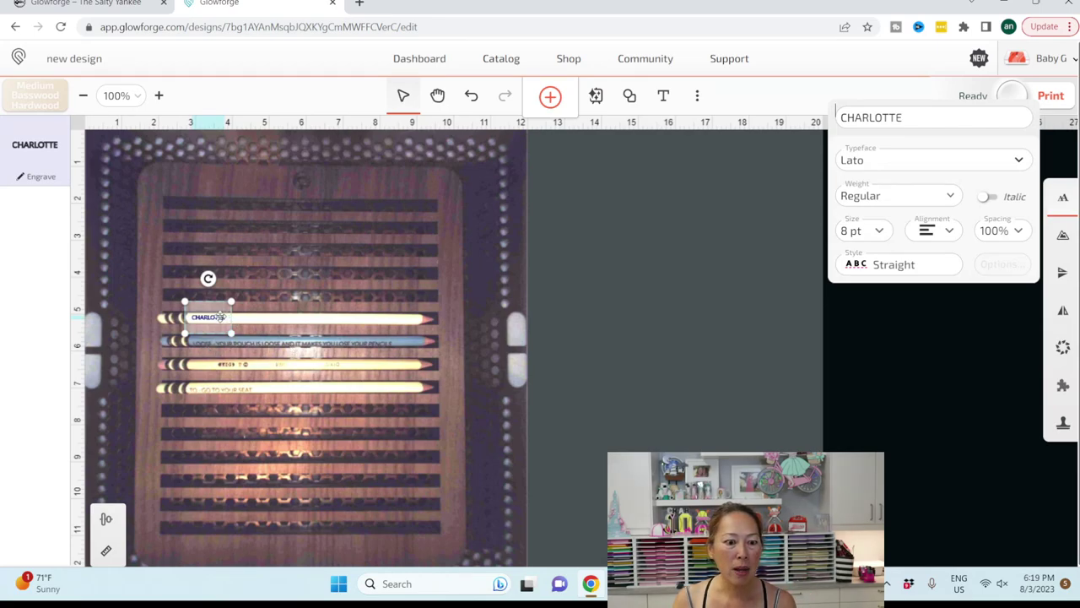
{"action": "right_click", "coordinate": [220, 315]}
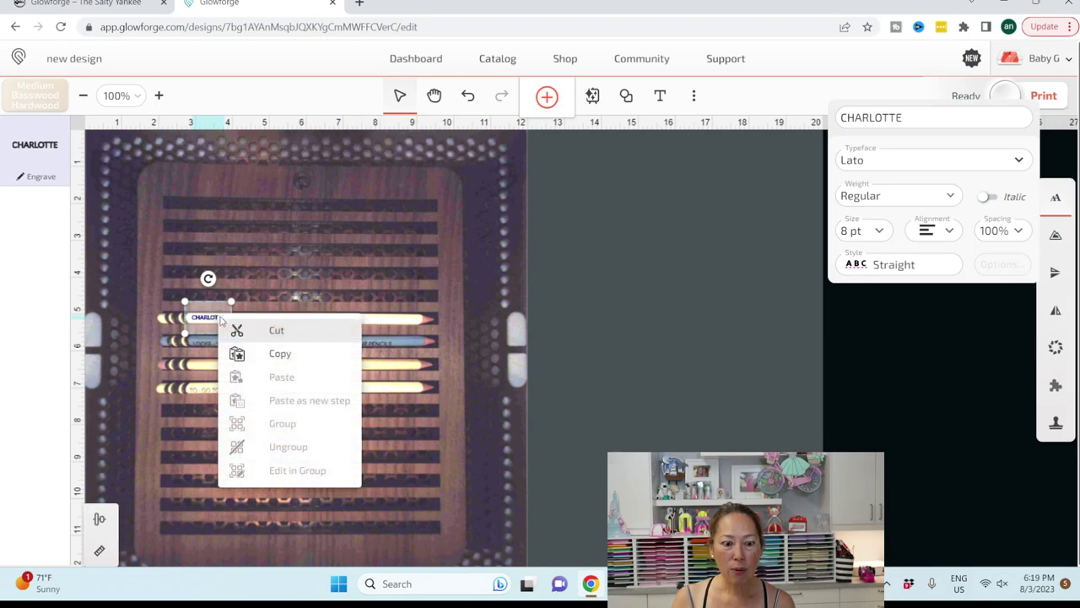
{"action": "left_click", "coordinate": [249, 354]}
{"action": "left_click", "coordinate": [257, 319]}
{"action": "right_click", "coordinate": [257, 319]}
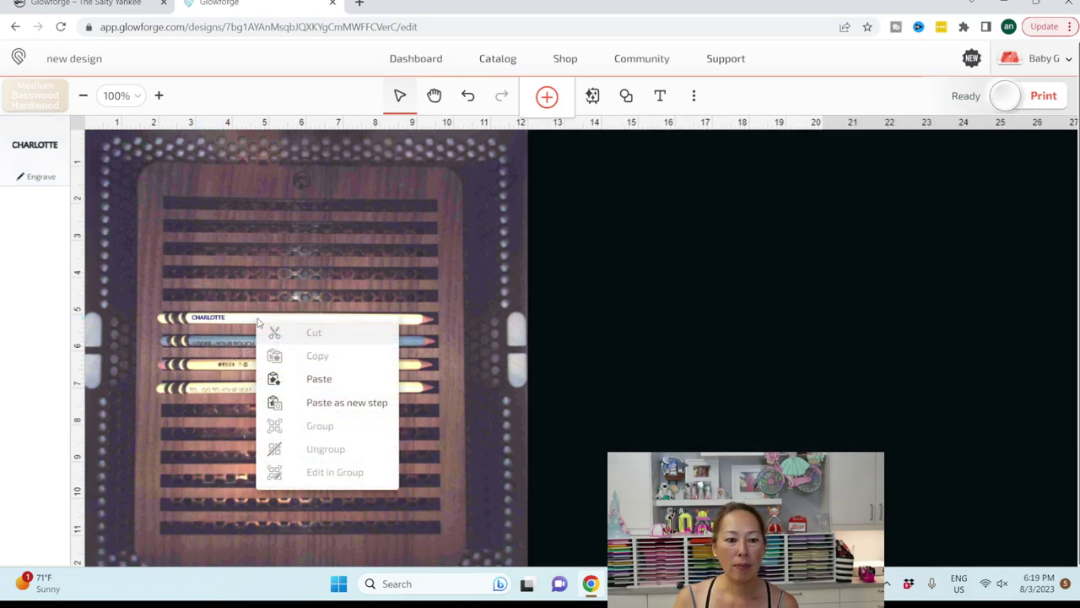
{"action": "left_click", "coordinate": [287, 379]}
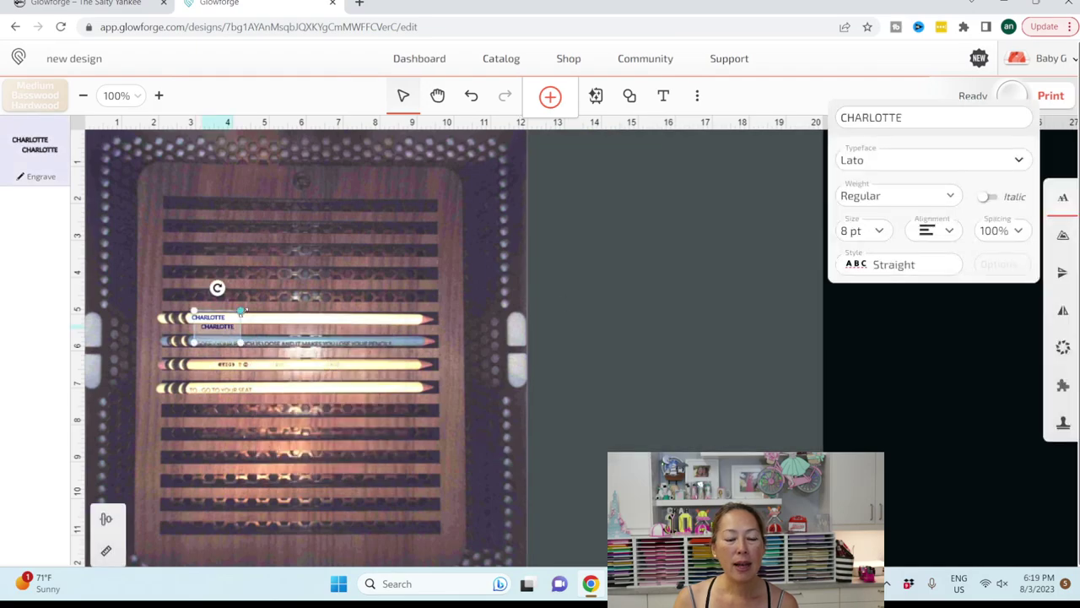
{"action": "left_click_drag", "start_coordinate": [229, 326], "coordinate": [222, 341]}
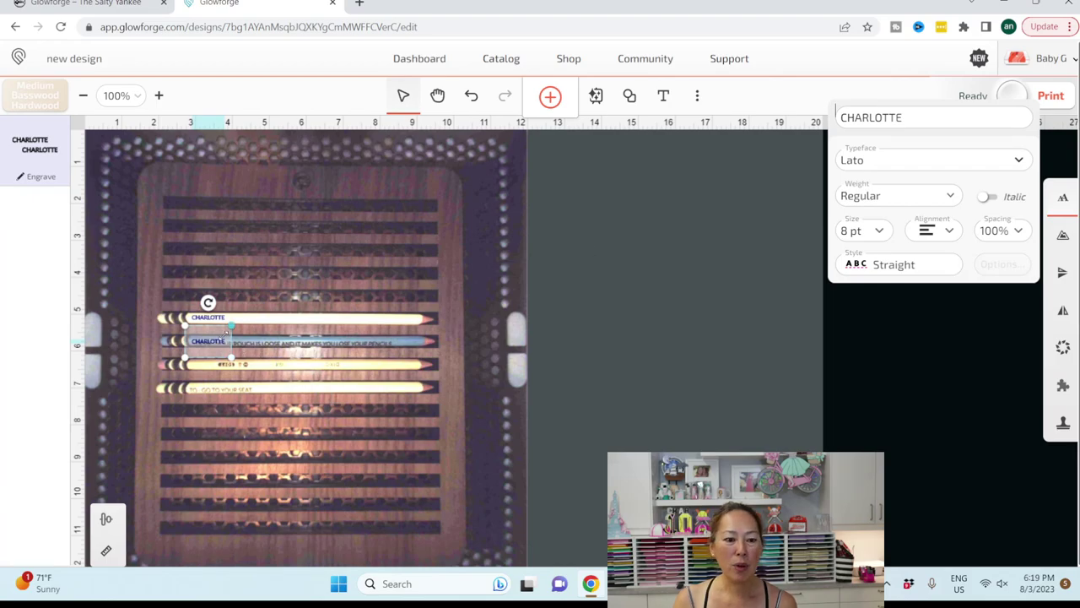
{"action": "left_click_drag", "start_coordinate": [902, 117], "coordinate": [838, 116]}
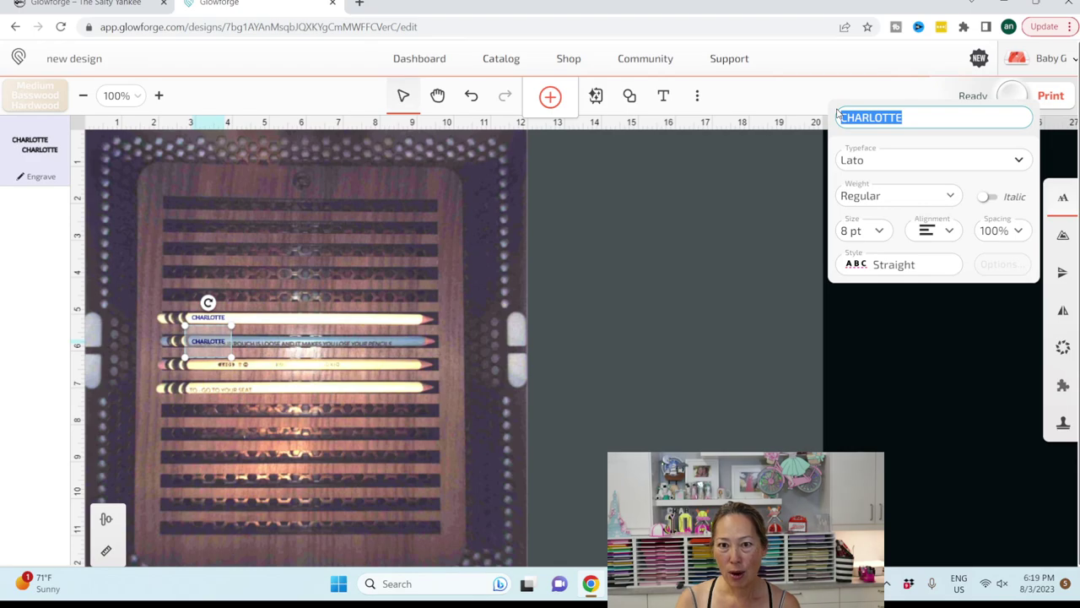
{"action": "type", "text": "Y"}
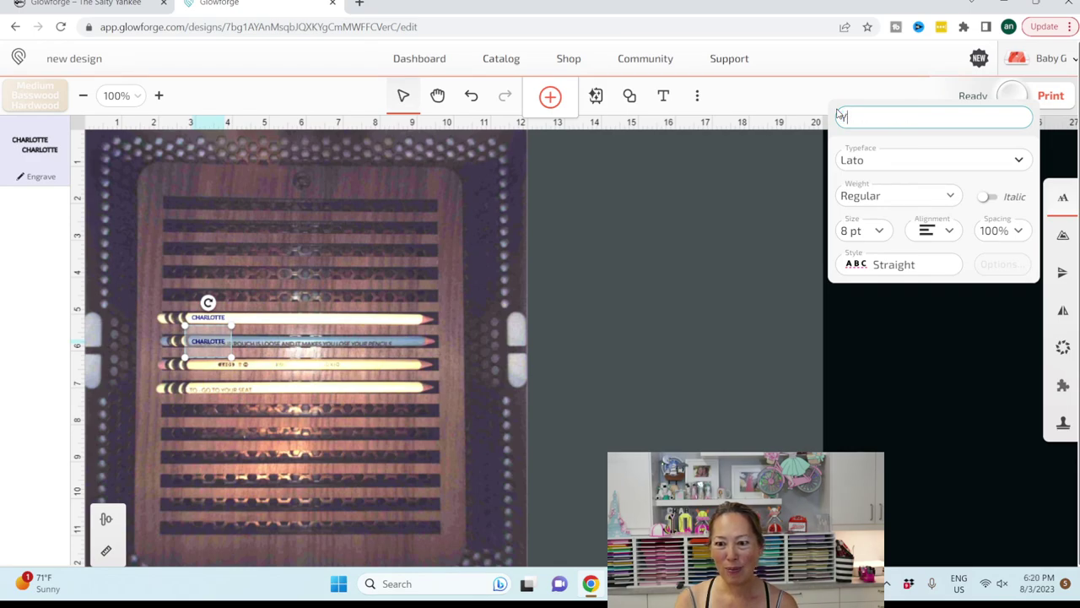
{"action": "type", "text": "OU'RE AWESOME"}
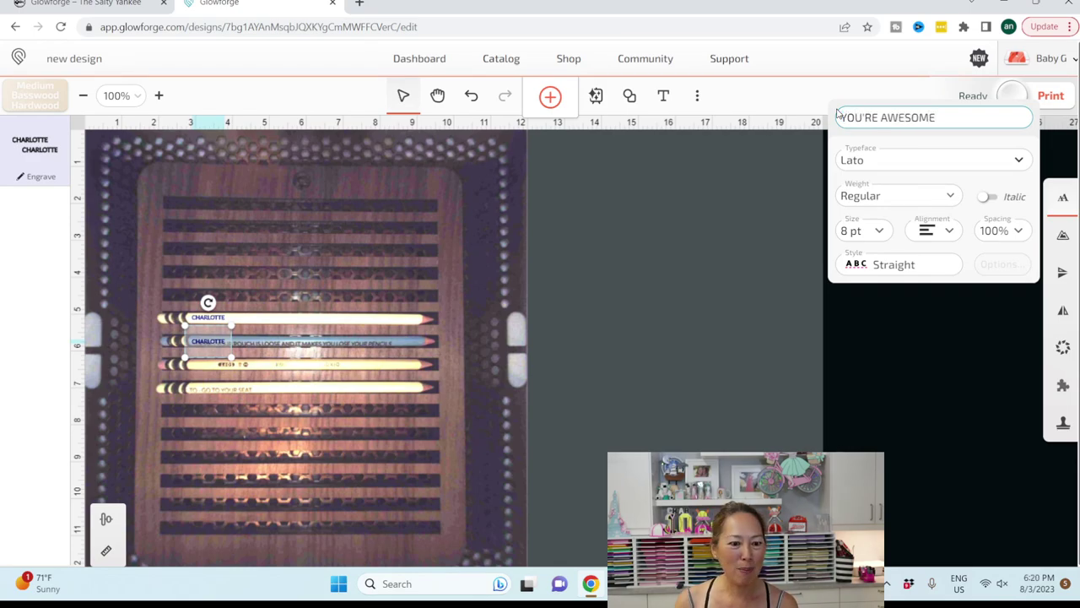
{"action": "left_click", "coordinate": [794, 217]}
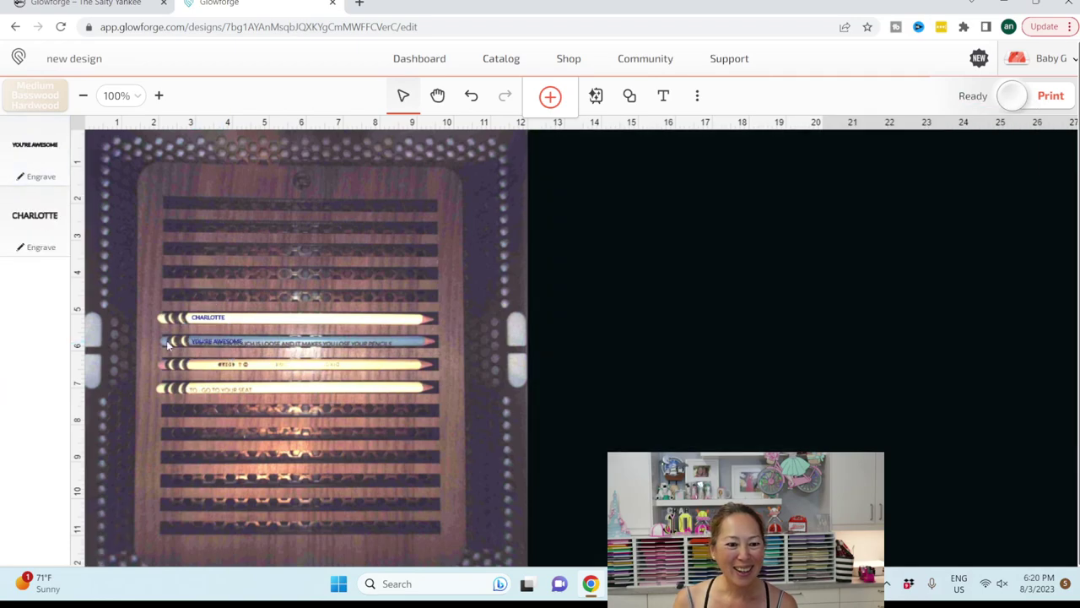
Copy and paste YOU'RE AWESOME onto the yellow pencil below.
{"action": "left_click", "coordinate": [226, 343]}
{"action": "right_click", "coordinate": [226, 342]}
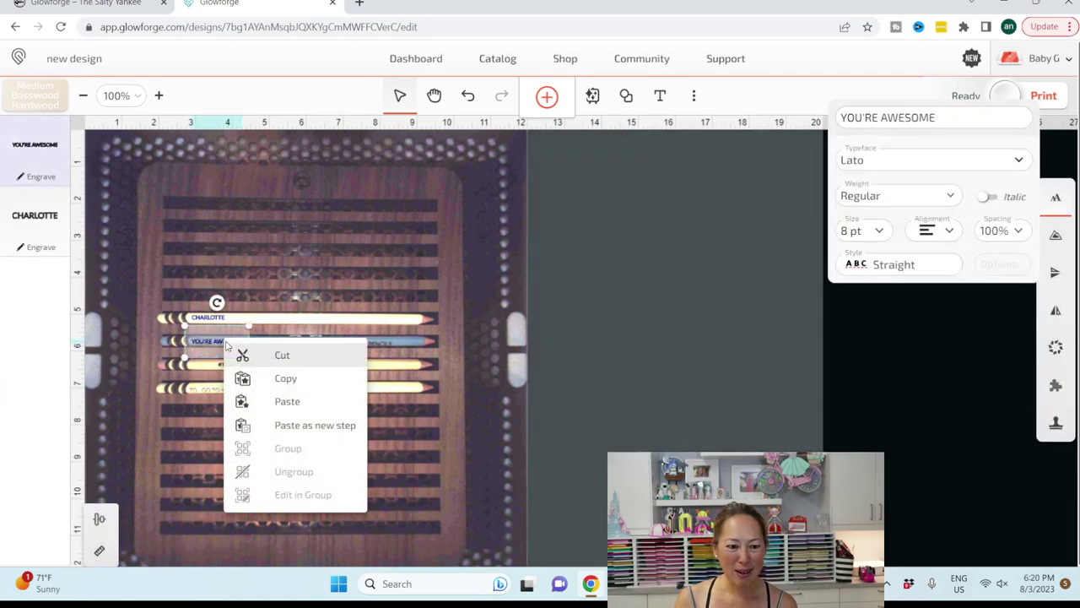
{"action": "left_click", "coordinate": [285, 381]}
{"action": "left_click", "coordinate": [221, 372]}
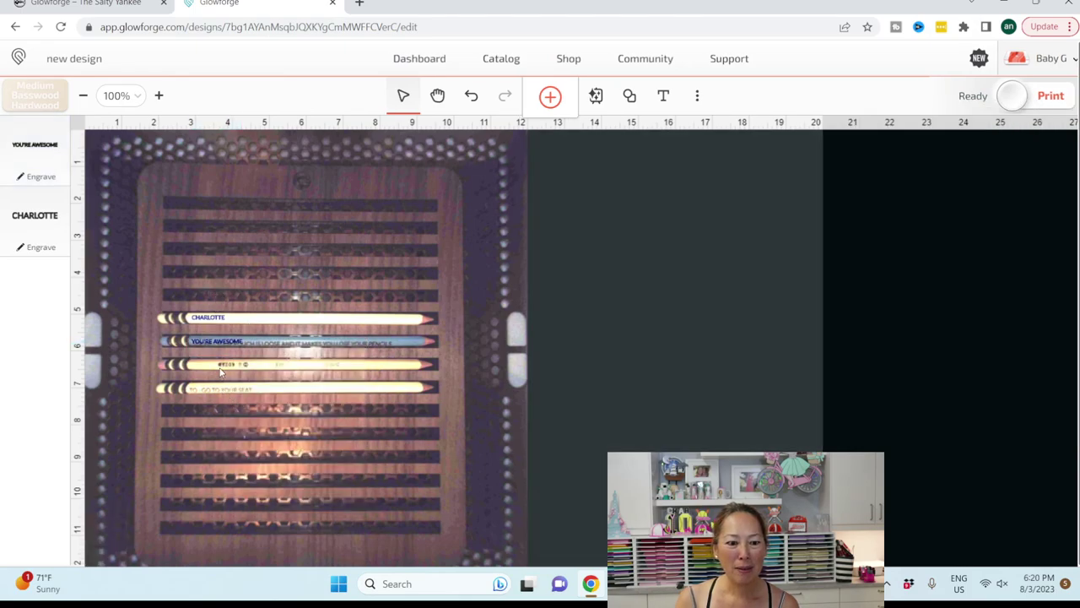
{"action": "right_click", "coordinate": [221, 372]}
{"action": "left_click", "coordinate": [268, 428]}
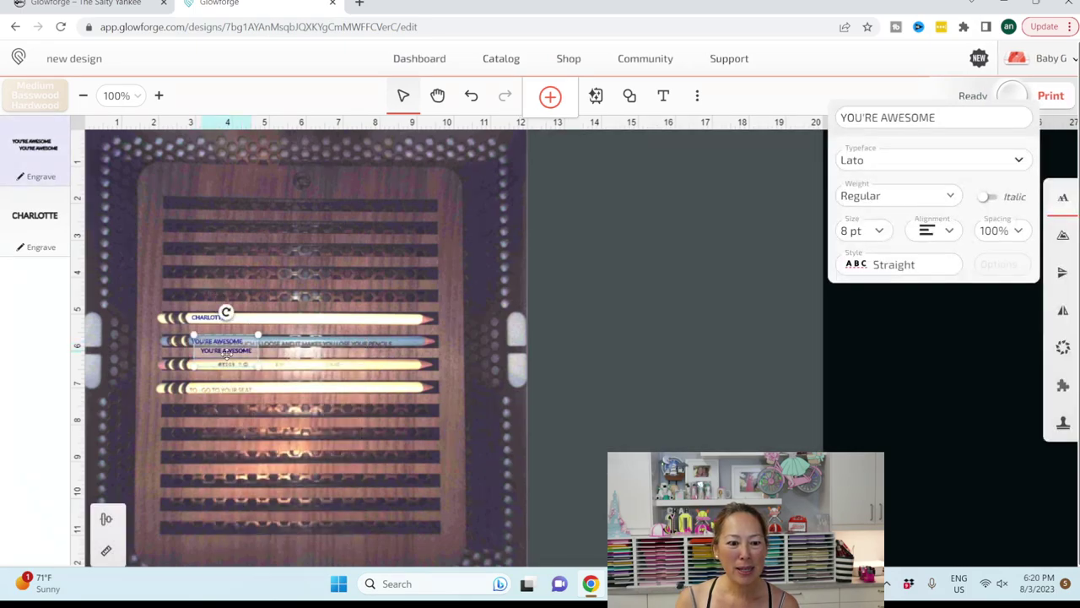
{"action": "left_click_drag", "start_coordinate": [228, 354], "coordinate": [218, 369]}
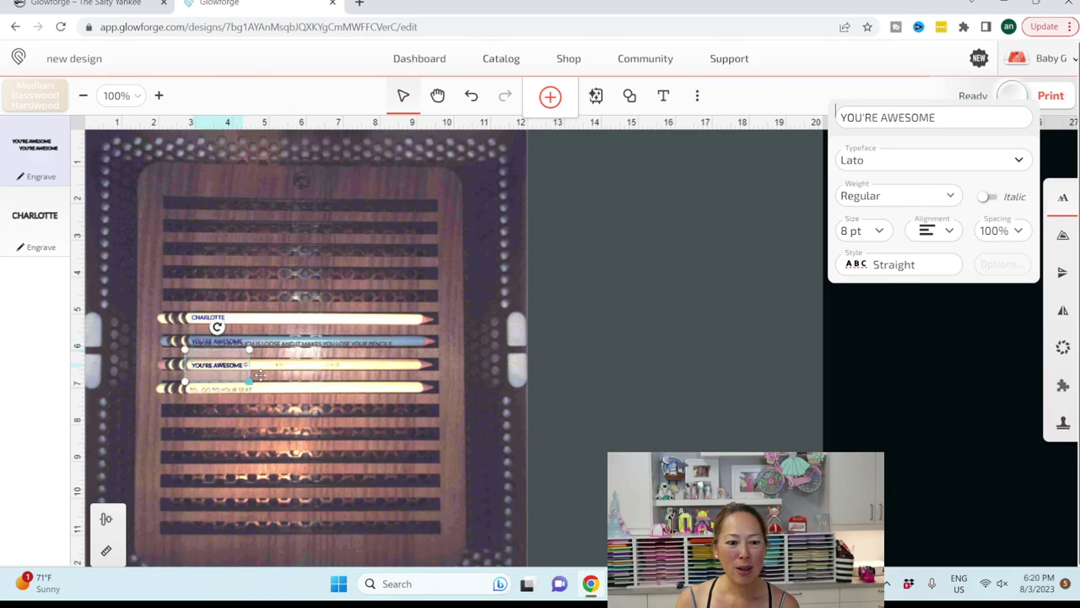
{"action": "left_click", "coordinate": [599, 388]}
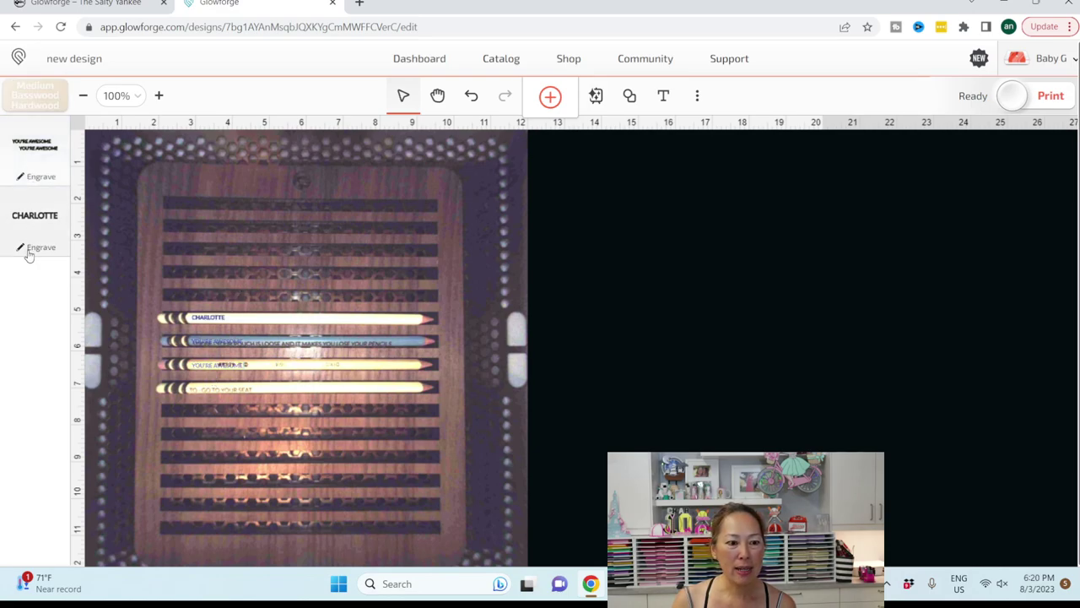
Send the pencil design to print, estimated at 02:57, awaiting the Glowforge button.
{"action": "left_click", "coordinate": [1050, 95]}
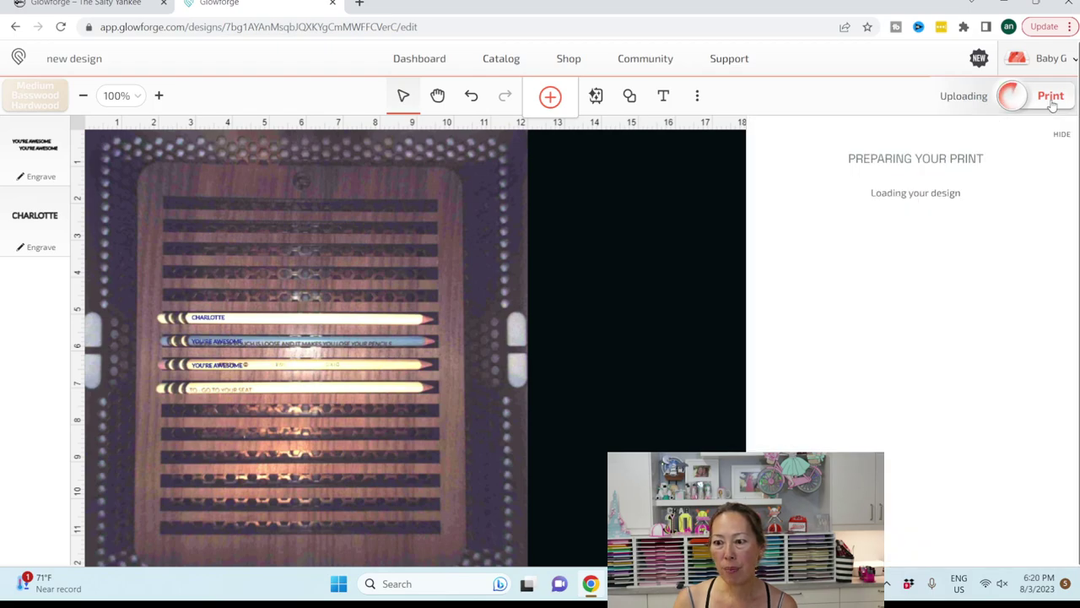